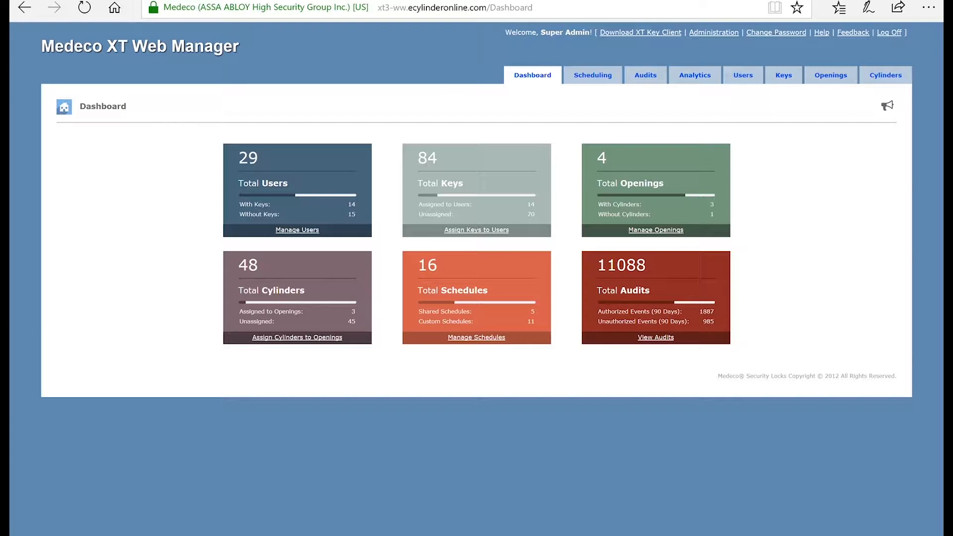
Step: Add a new key-holder user with the holder's first and last name and save them
{"action": "left_click", "coordinate": [742, 78]}
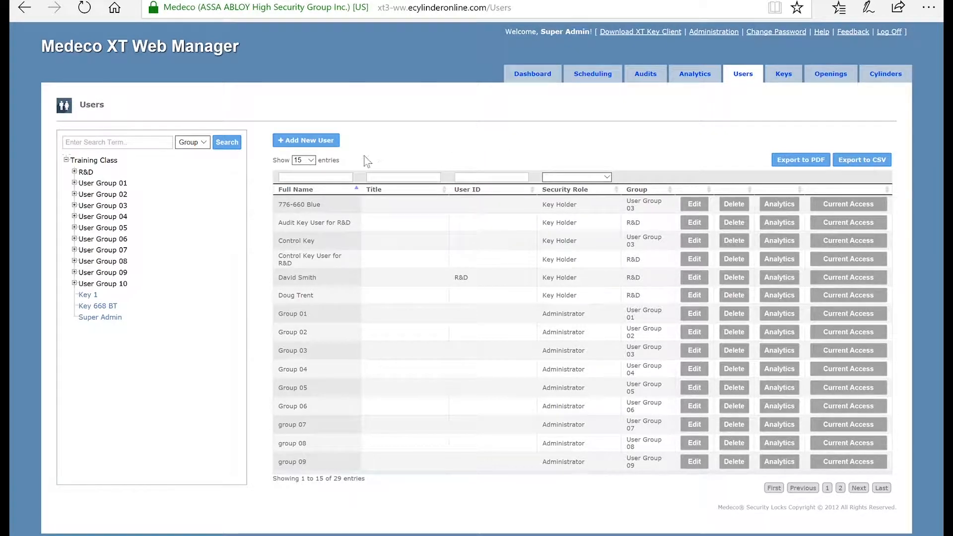
{"action": "left_click", "coordinate": [320, 141]}
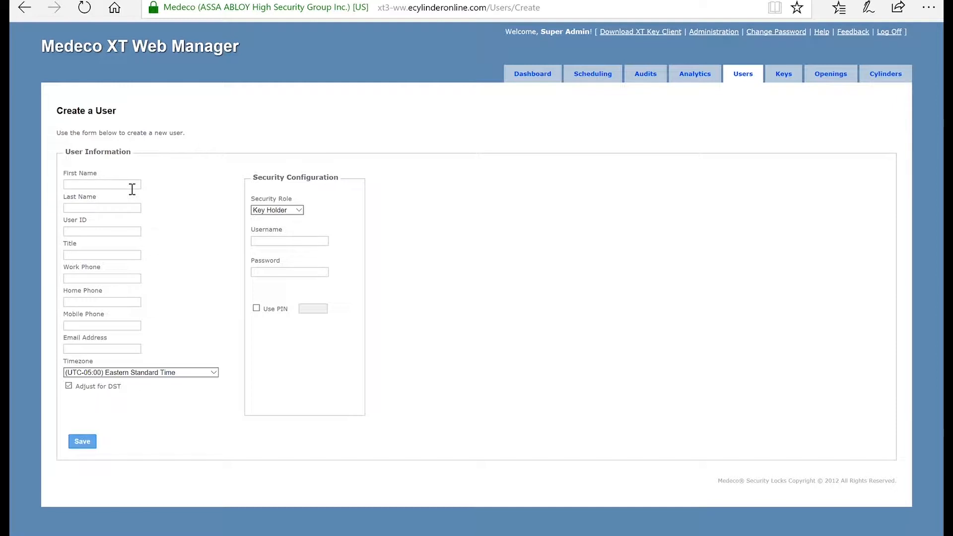
{"action": "type", "text": "John"}
{"action": "key", "text": "Tab"}
{"action": "type", "text": "Doe"}
{"action": "left_click", "coordinate": [89, 439]}
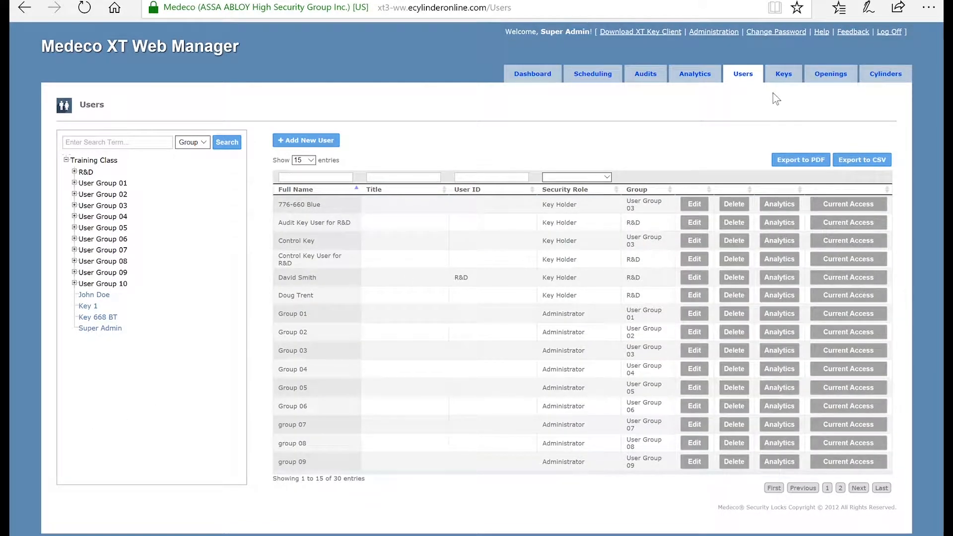
Step: Filter the keys by serial 776-671 and assign key 000-776-671 to the new user
{"action": "left_click", "coordinate": [786, 75]}
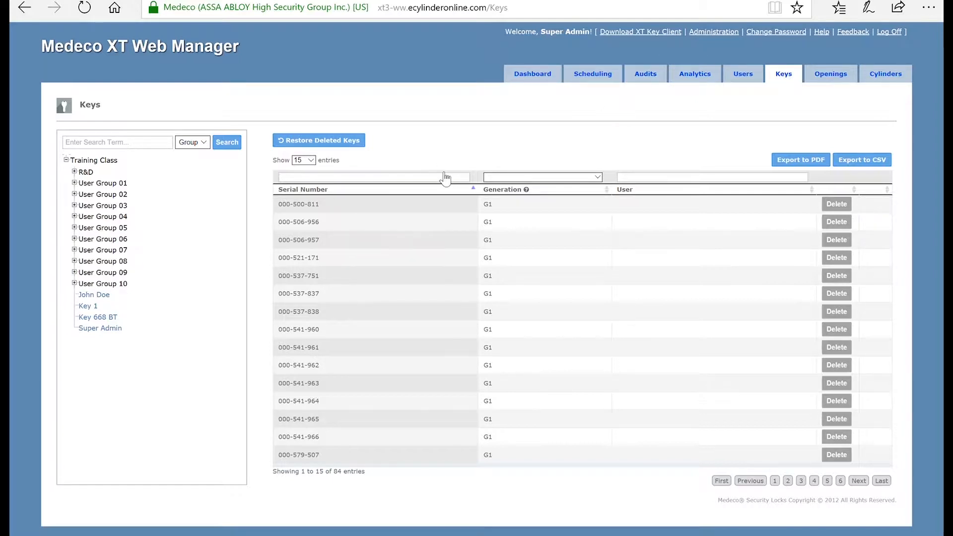
{"action": "type", "text": "76-671"}
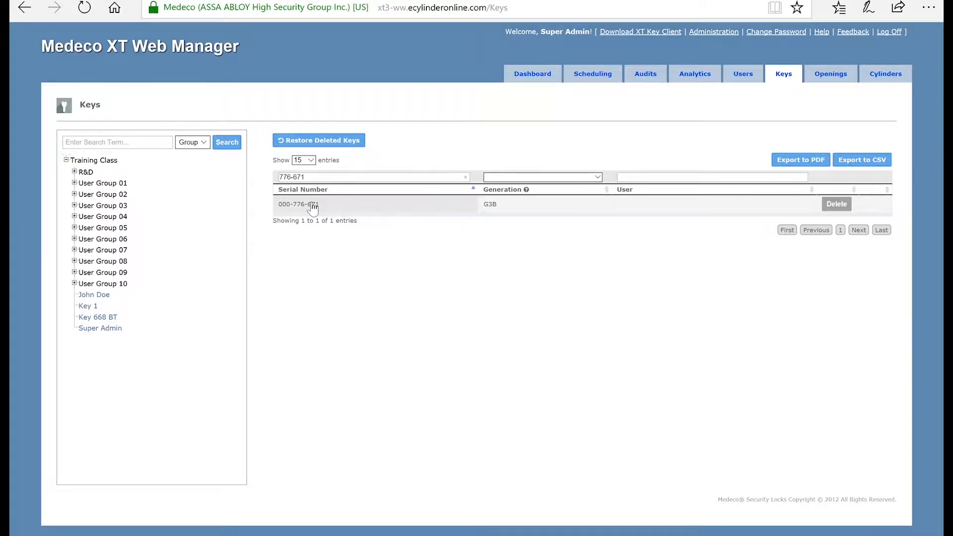
{"action": "left_click_drag", "start_coordinate": [312, 209], "coordinate": [156, 294]}
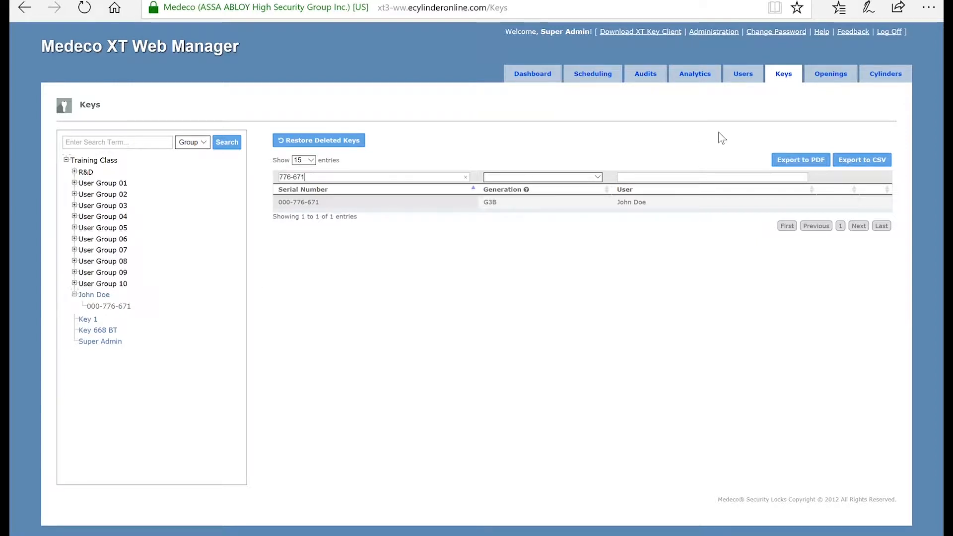
Step: Create and save a new opening with Short Name 'SFIC Door'
{"action": "left_click", "coordinate": [832, 79]}
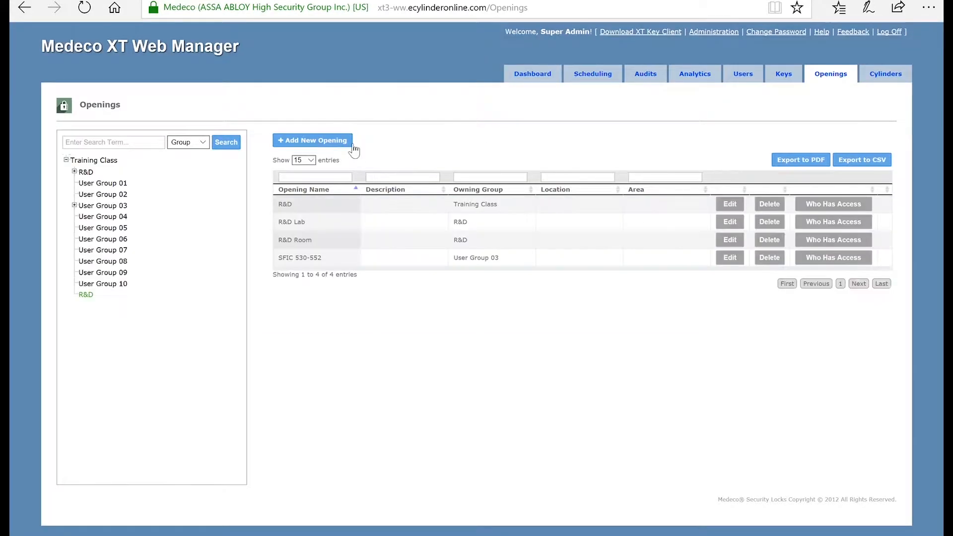
{"action": "left_click", "coordinate": [340, 141]}
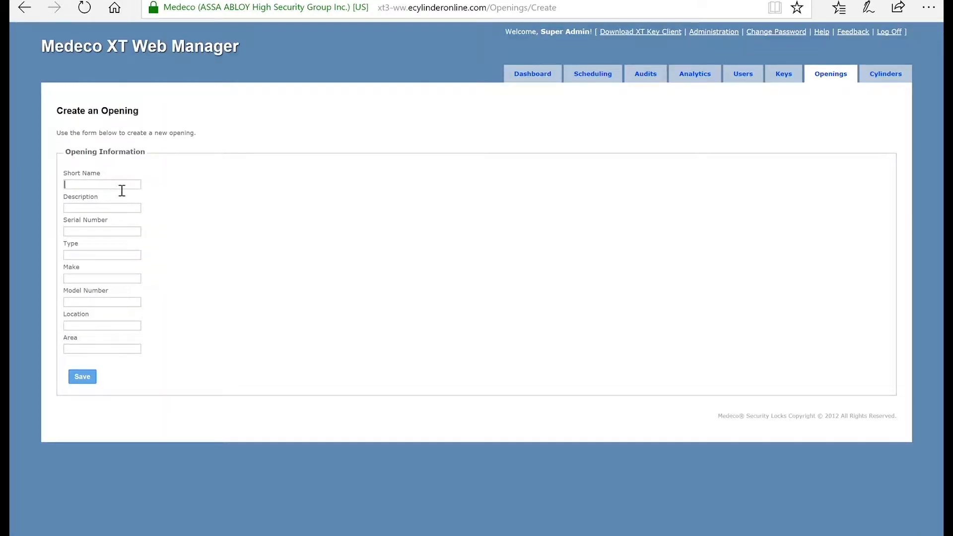
{"action": "type", "text": "SFIC Door"}
{"action": "left_click", "coordinate": [81, 379]}
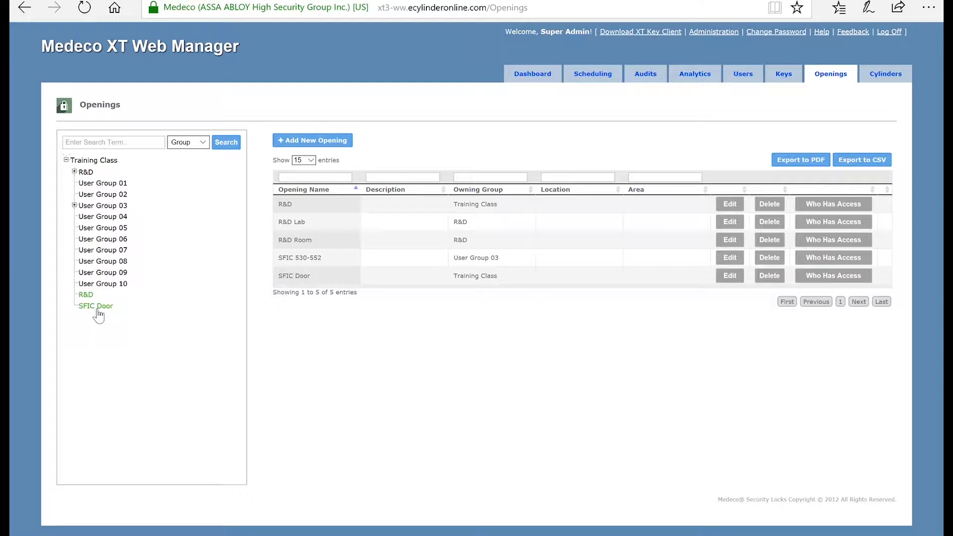
Step: Filter the cylinders by 530-546 and install cylinder 000-530-546 in the SFIC Door opening
{"action": "left_click", "coordinate": [886, 74]}
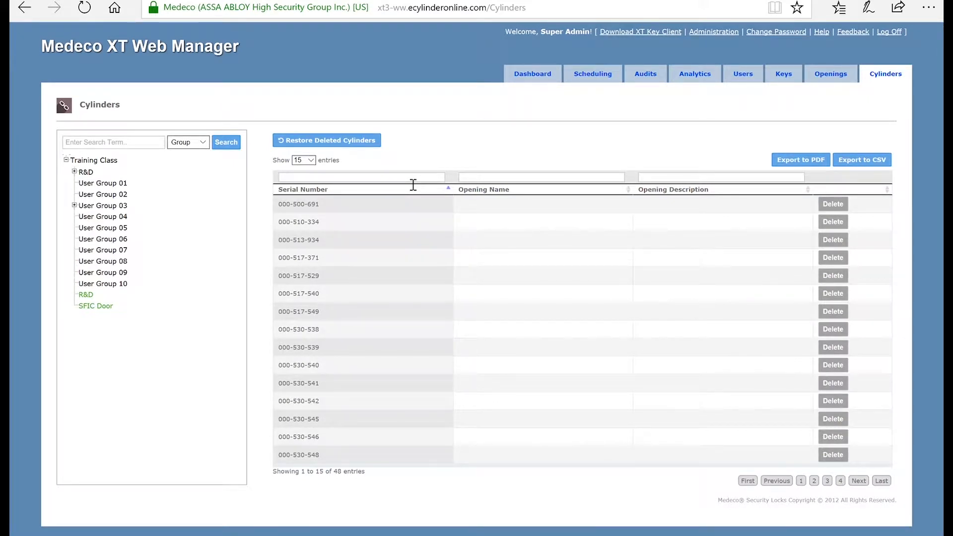
{"action": "type", "text": "530"}
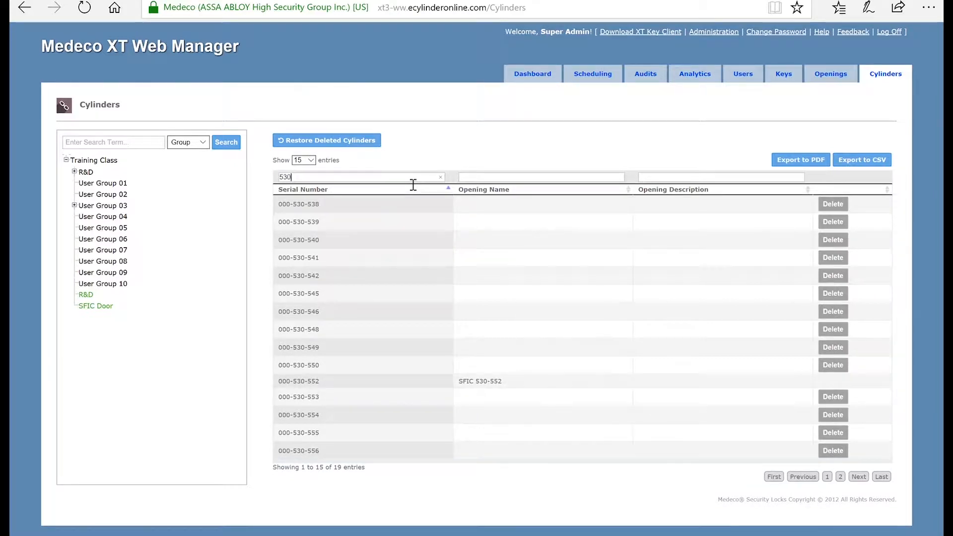
{"action": "type", "text": "-546"}
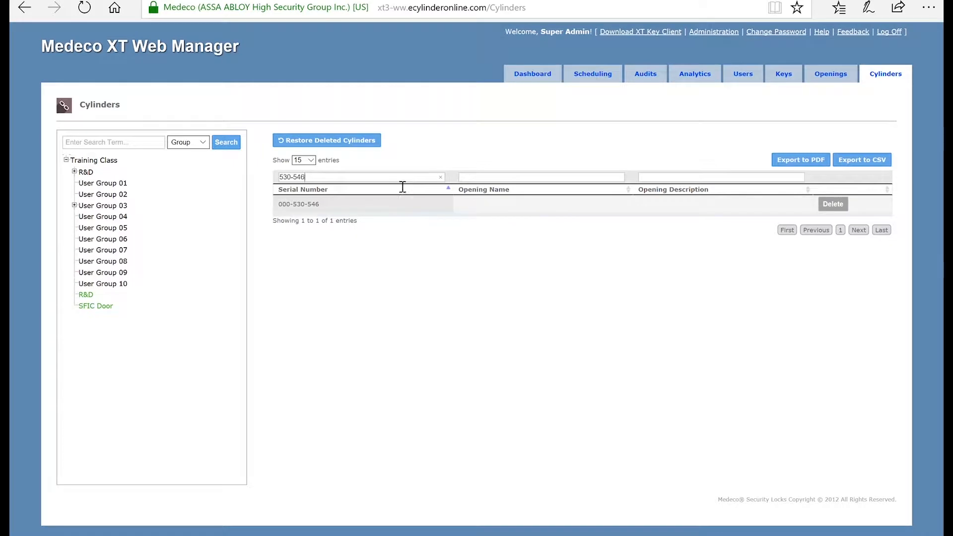
{"action": "left_click_drag", "start_coordinate": [317, 208], "coordinate": [169, 308]}
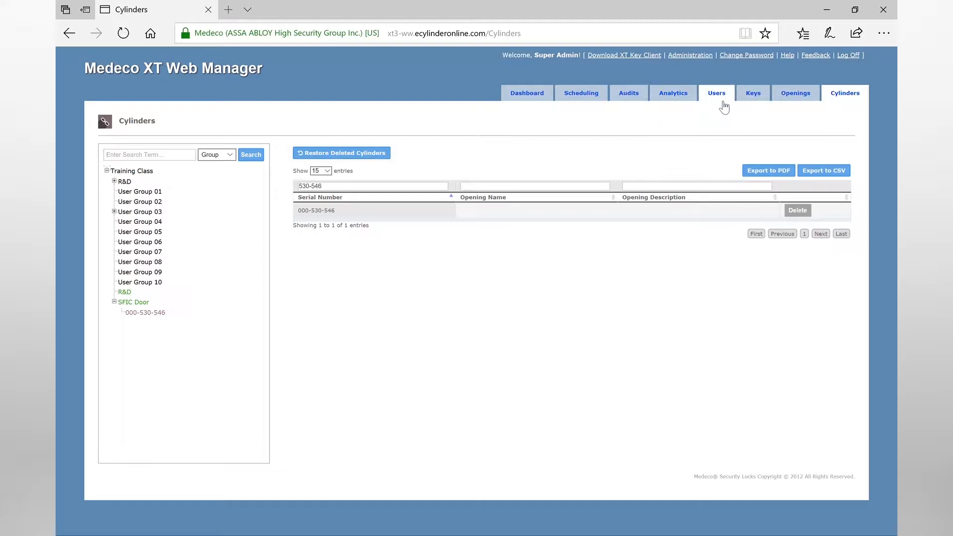
Step: Filter the key schedules by the new user's name and start a custom schedule for key 000-776-671
{"action": "left_click", "coordinate": [600, 93]}
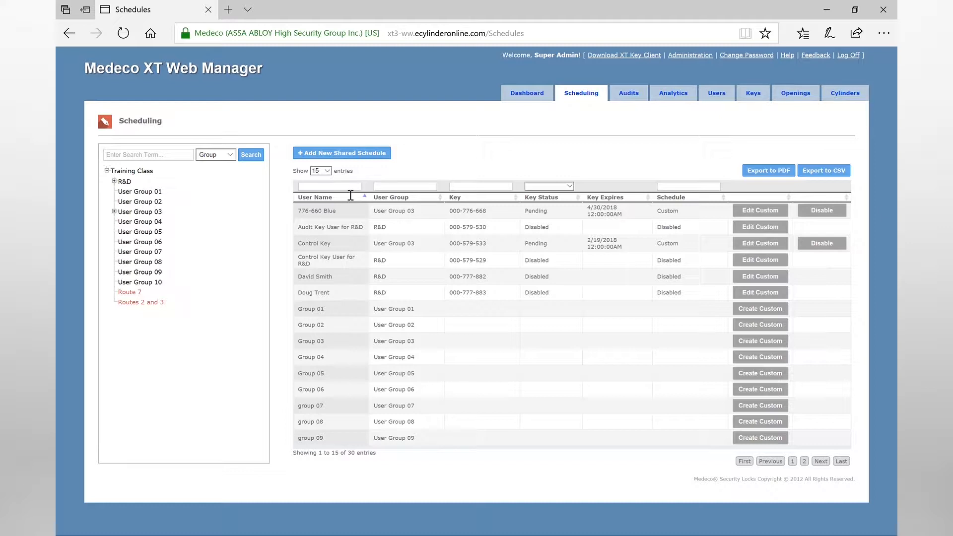
{"action": "type", "text": "John"}
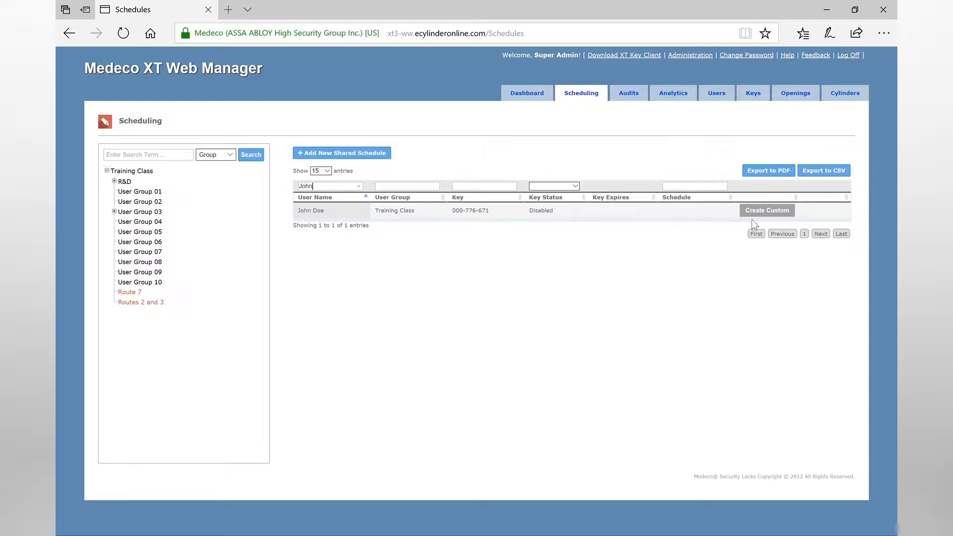
{"action": "left_click", "coordinate": [767, 211]}
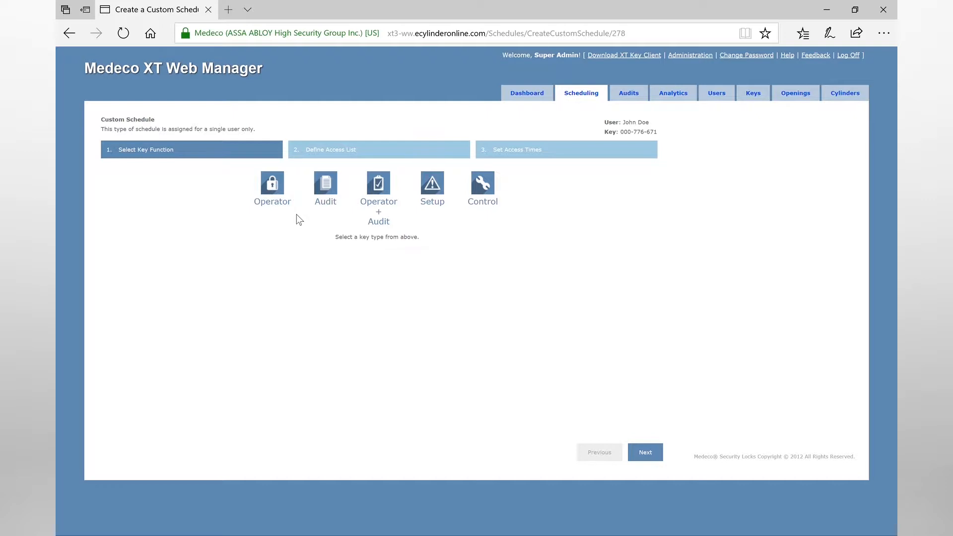
Step: Set the key function to Operator with the Roll entries audit option, then continue to Define Access List
{"action": "left_click", "coordinate": [278, 197]}
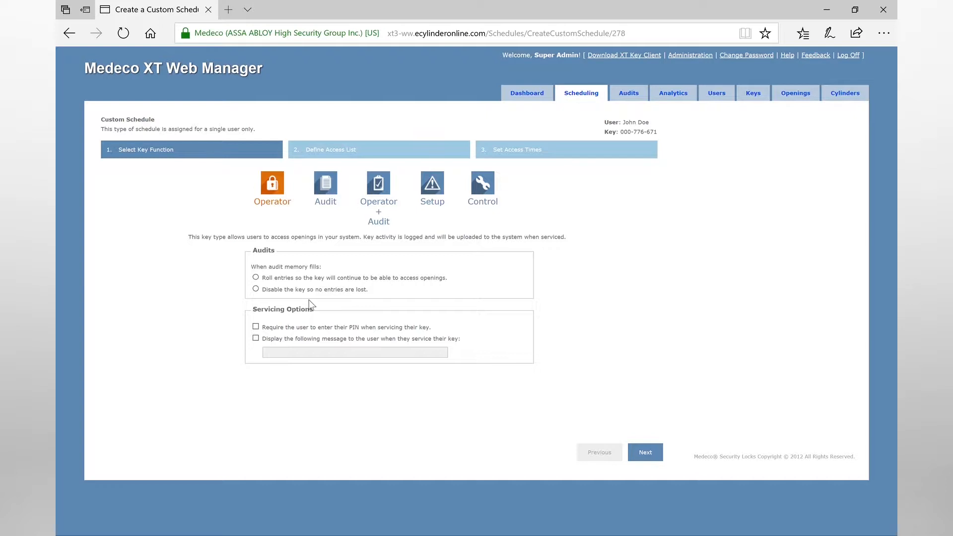
{"action": "left_click", "coordinate": [256, 278]}
{"action": "left_click", "coordinate": [348, 155]}
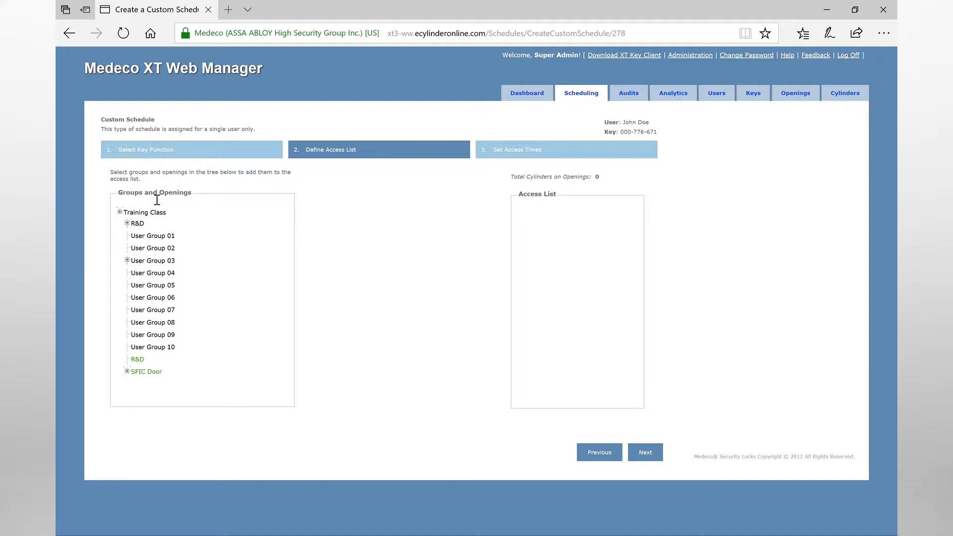
Step: Add the SFIC Door opening to the access list and continue to Set Access Times
{"action": "left_click", "coordinate": [144, 374]}
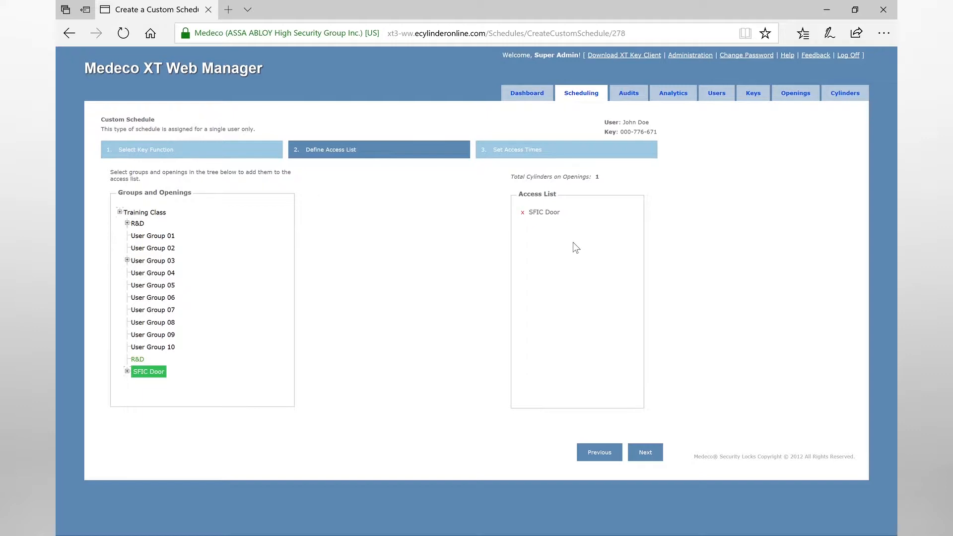
{"action": "left_click", "coordinate": [651, 450]}
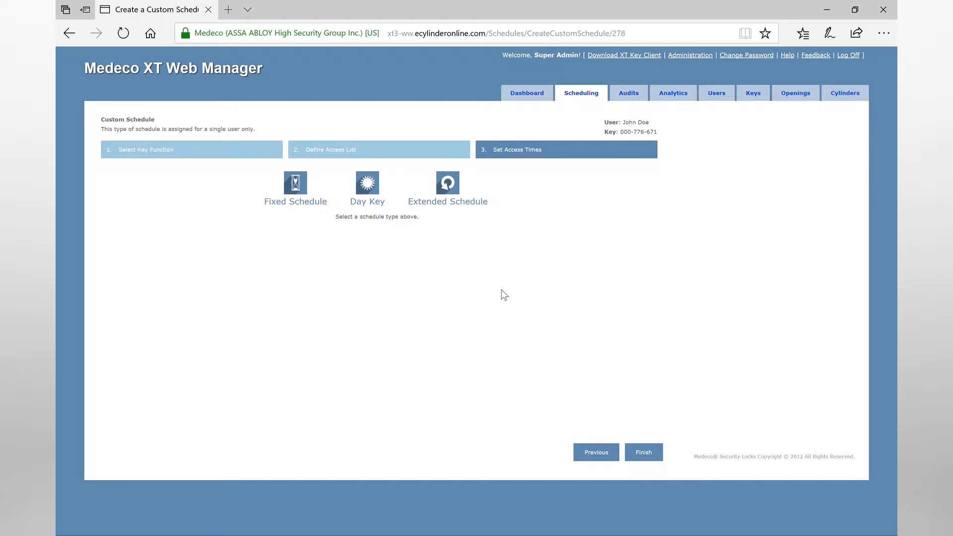
{"action": "left_click", "coordinate": [455, 186]}
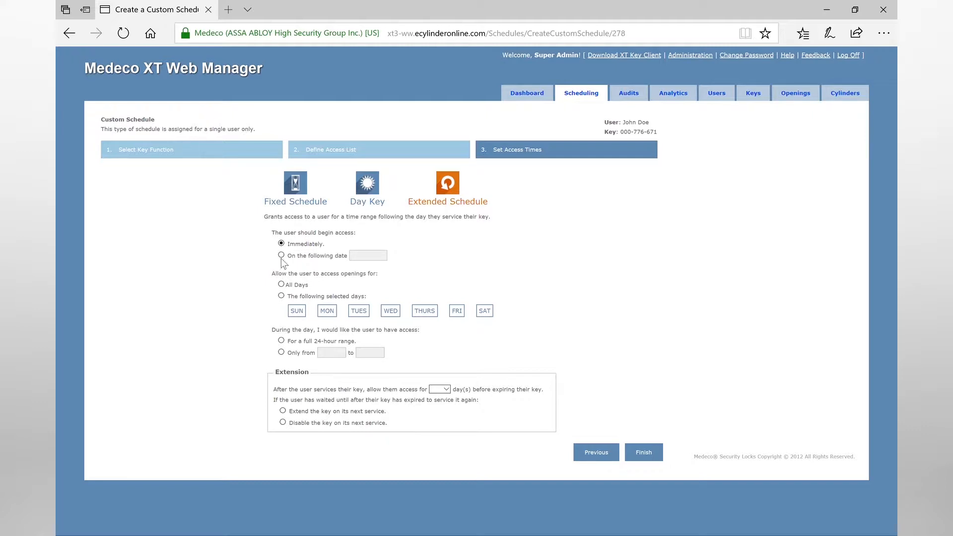
{"action": "left_click", "coordinate": [281, 285]}
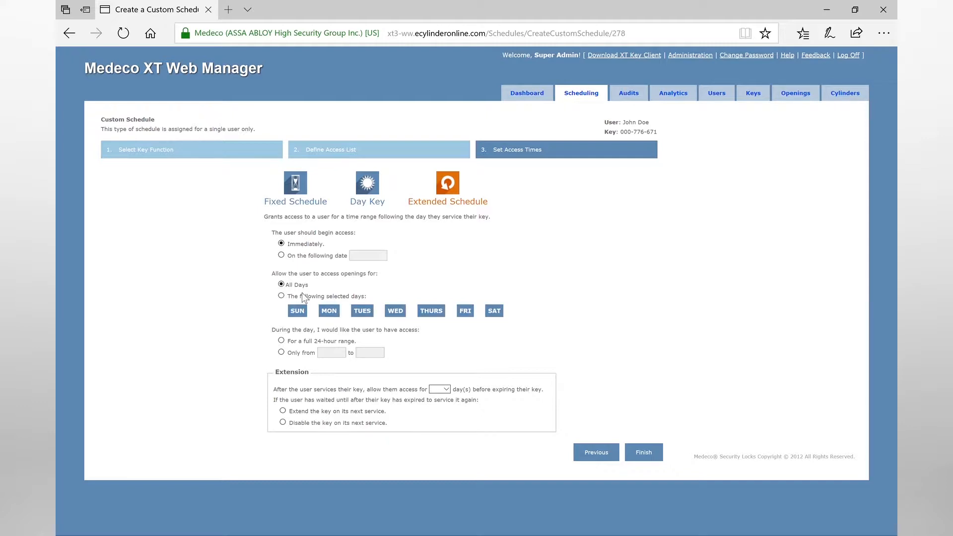
{"action": "left_click", "coordinate": [281, 296]}
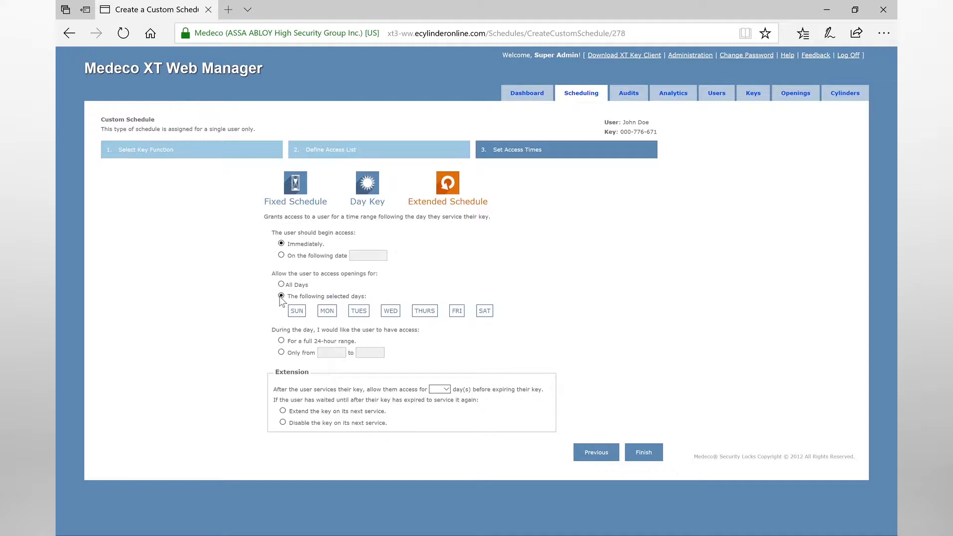
{"action": "left_click", "coordinate": [329, 313]}
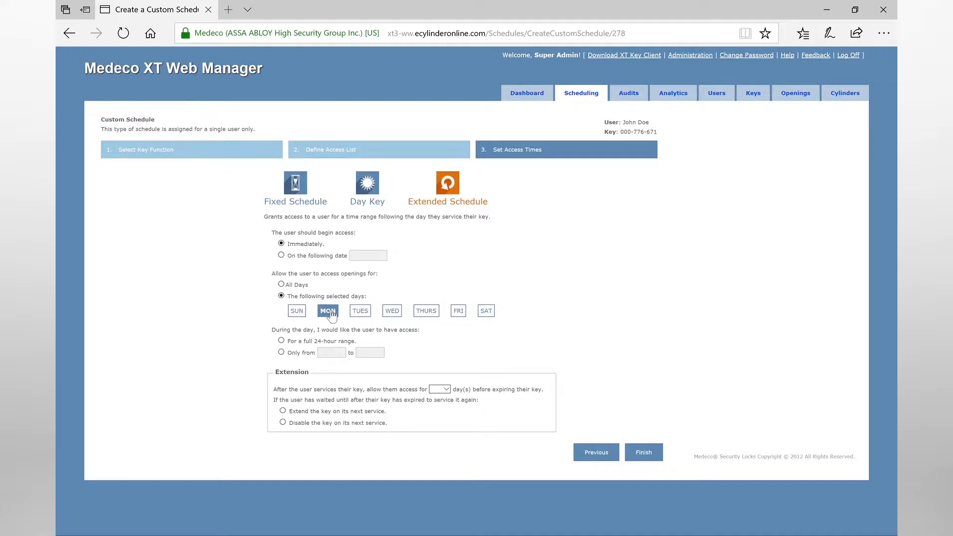
{"action": "left_click", "coordinate": [362, 313]}
{"action": "left_click", "coordinate": [393, 313]}
{"action": "left_click", "coordinate": [428, 312]}
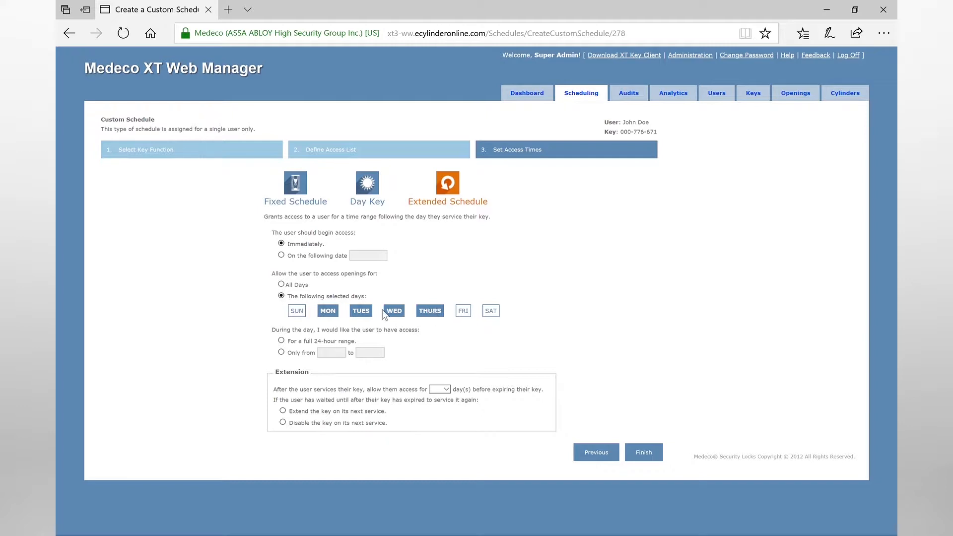
{"action": "left_click", "coordinate": [281, 285]}
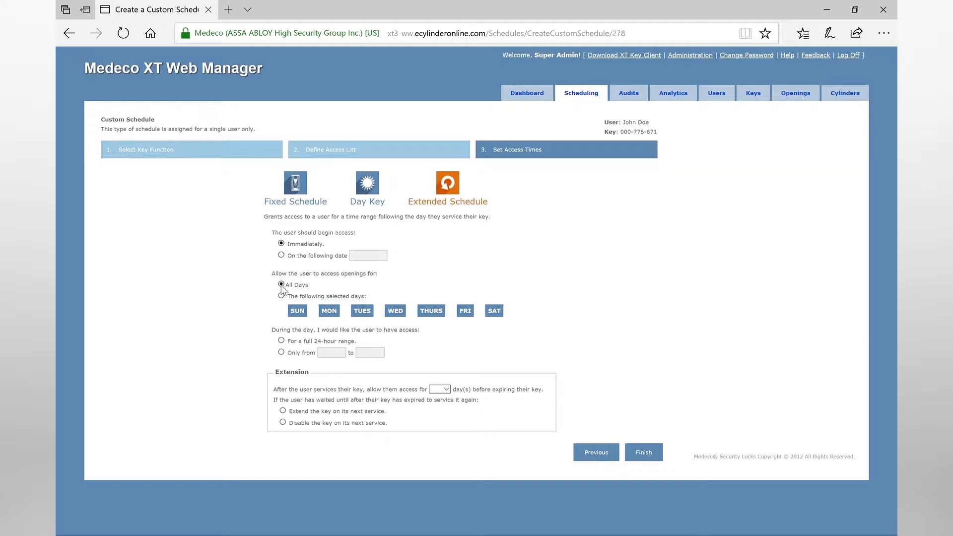
Step: Restrict the Extended Schedule's daily access to 'Only from' 7:00am to 5:00pm
{"action": "left_click", "coordinate": [281, 352]}
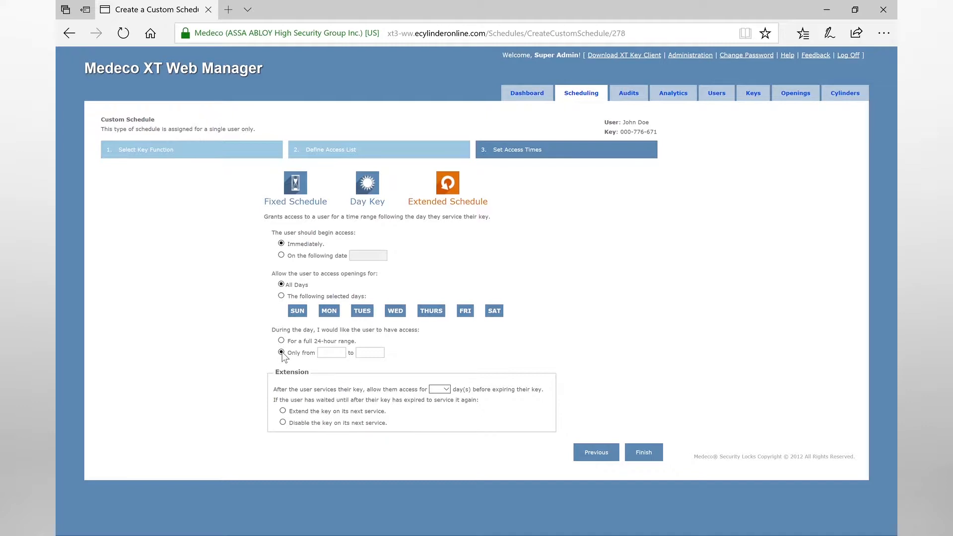
{"action": "left_click", "coordinate": [337, 356]}
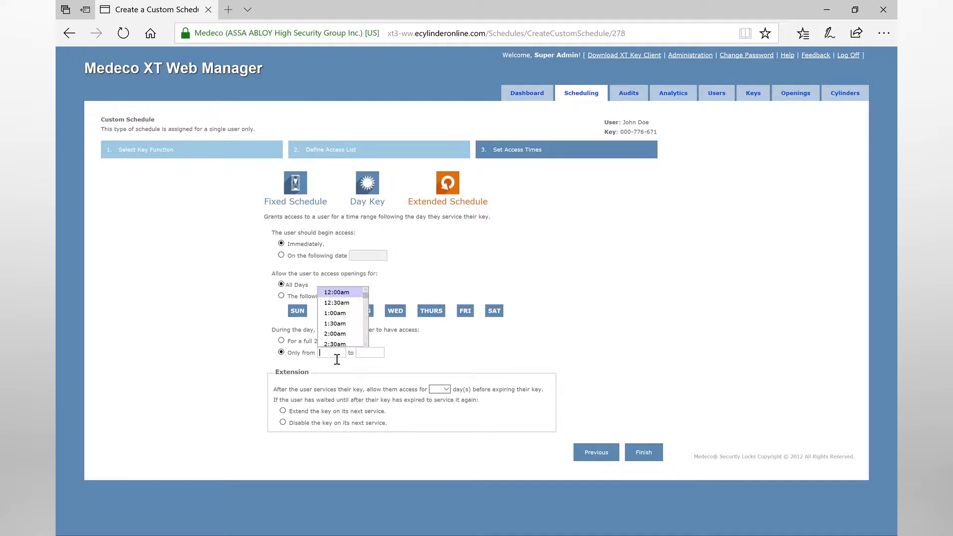
{"action": "left_click", "coordinate": [366, 343]}
{"action": "left_click", "coordinate": [366, 342]}
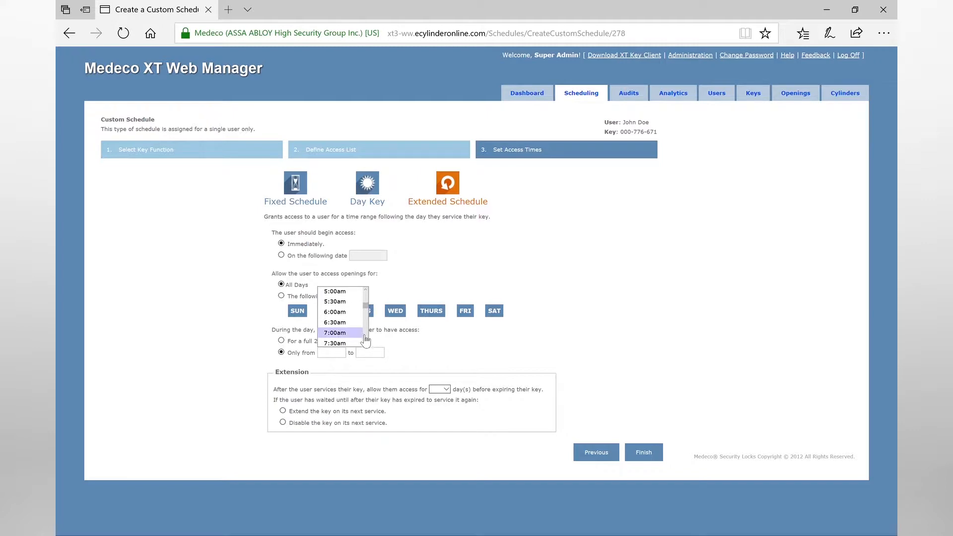
{"action": "left_click", "coordinate": [358, 332]}
{"action": "left_click", "coordinate": [371, 361]}
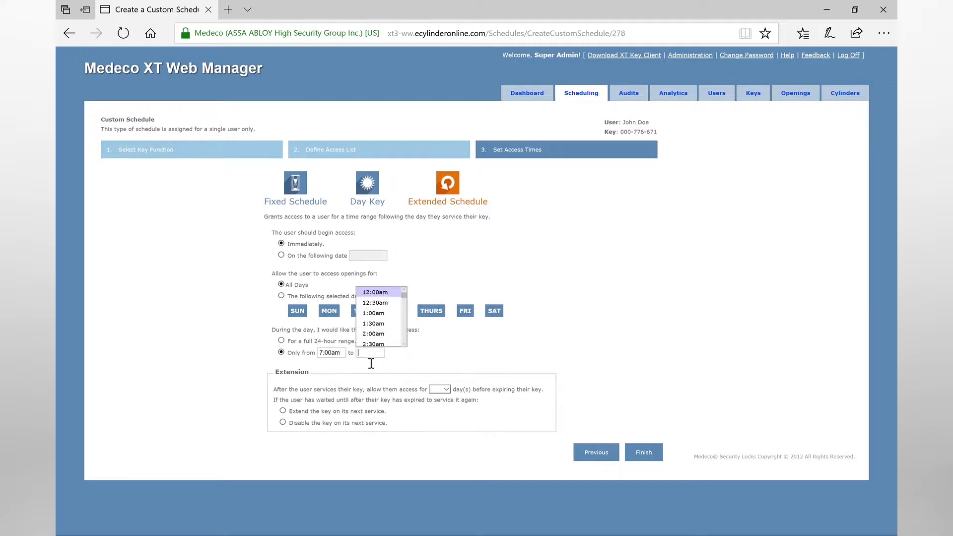
{"action": "left_click", "coordinate": [406, 339]}
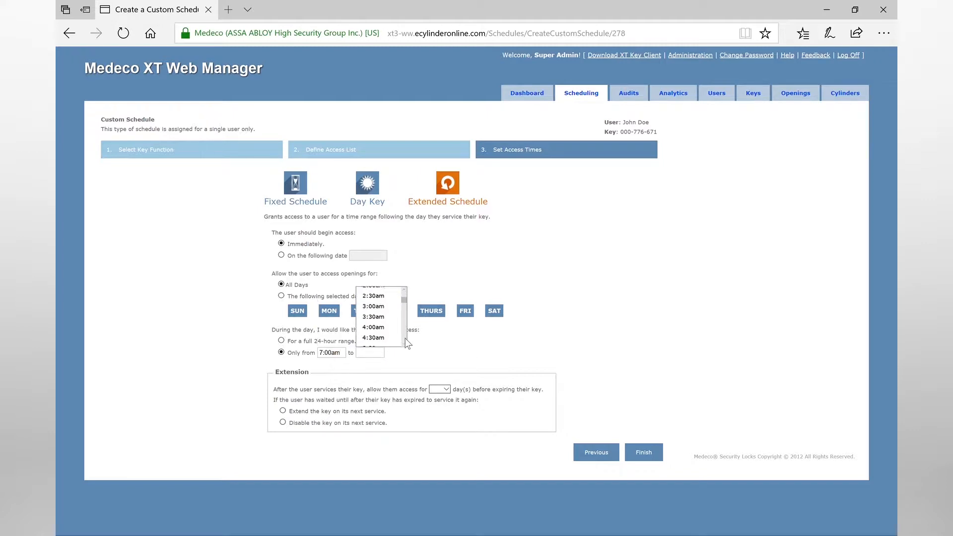
{"action": "scroll", "coordinate": [405, 338], "scroll_direction": "down", "scroll_amount": 10}
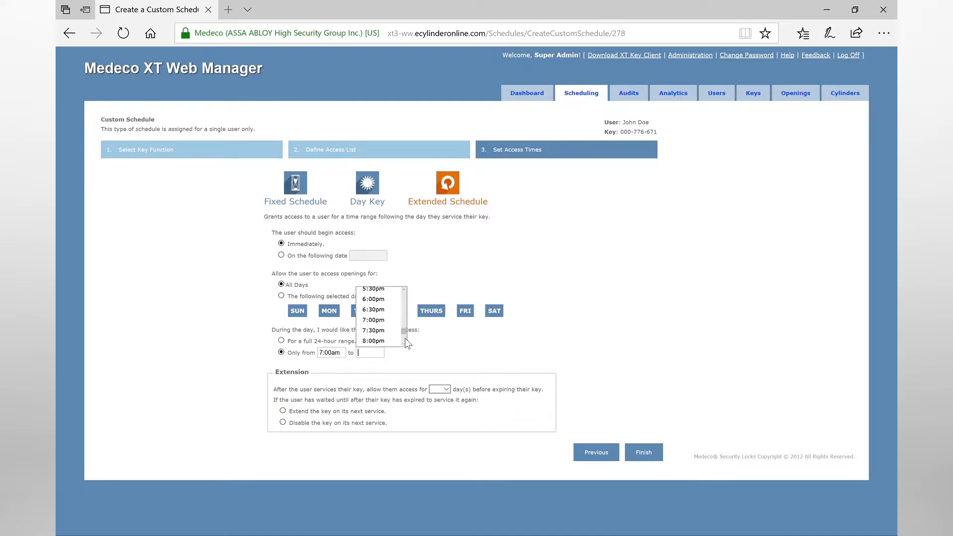
{"action": "left_click", "coordinate": [404, 289]}
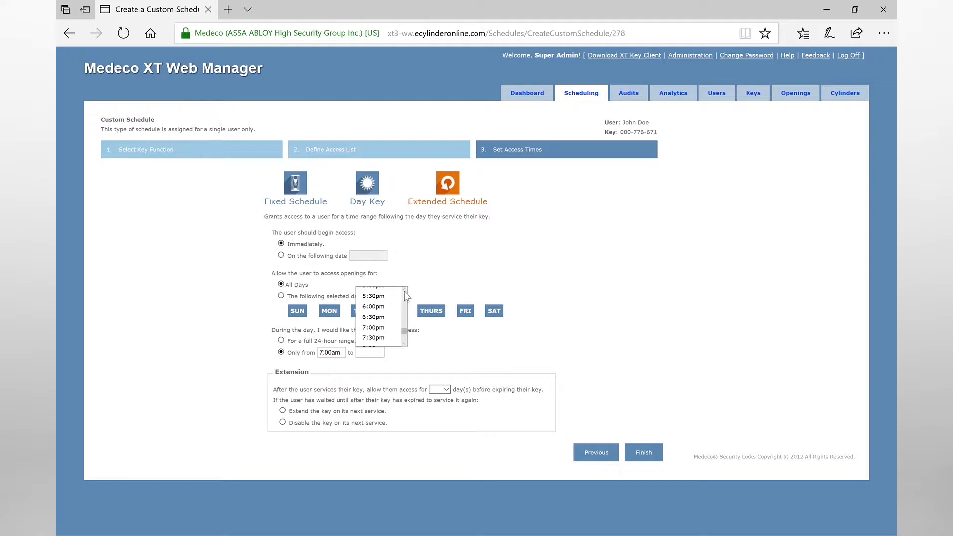
{"action": "left_click", "coordinate": [404, 290]}
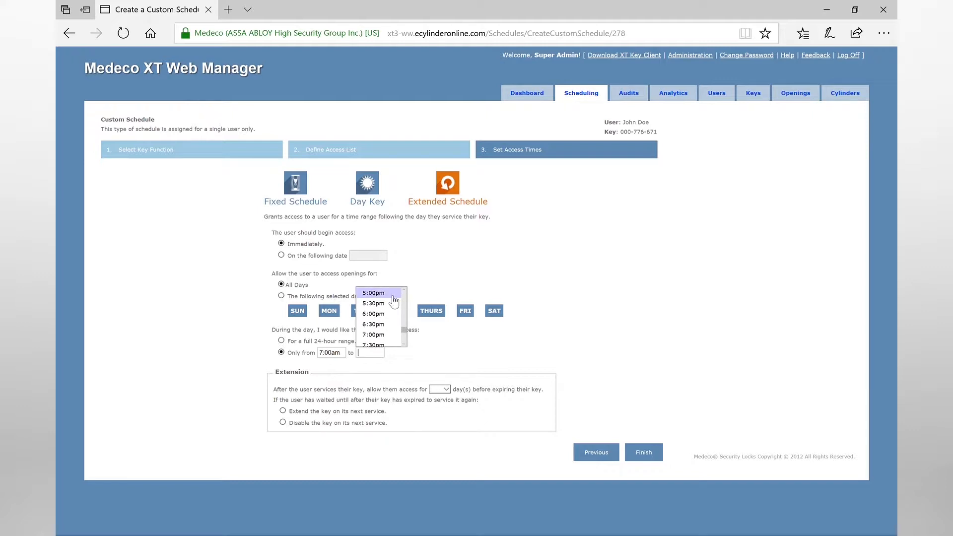
{"action": "left_click", "coordinate": [393, 296]}
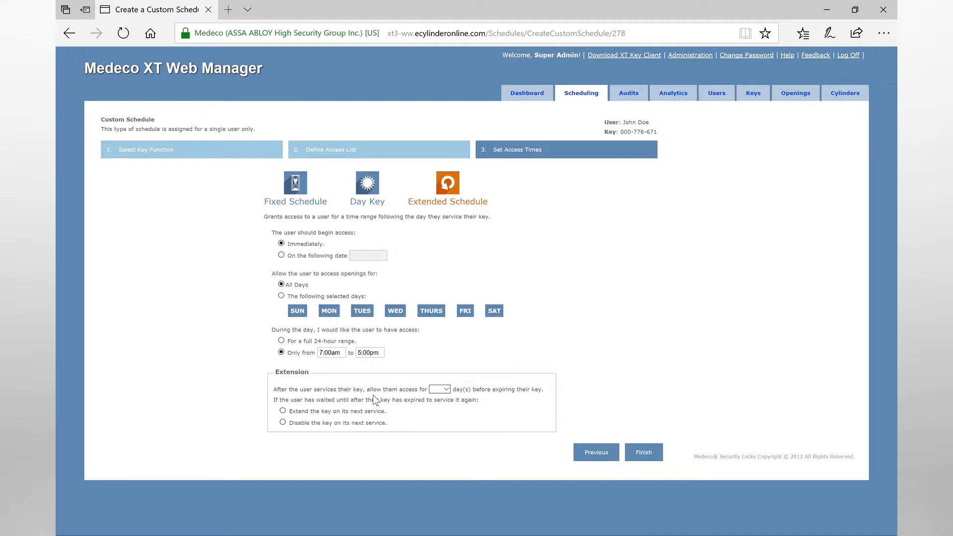
Step: Set a 7-day extension, choose 'Extend the key on its next service', and finish the schedule
{"action": "left_click", "coordinate": [447, 392]}
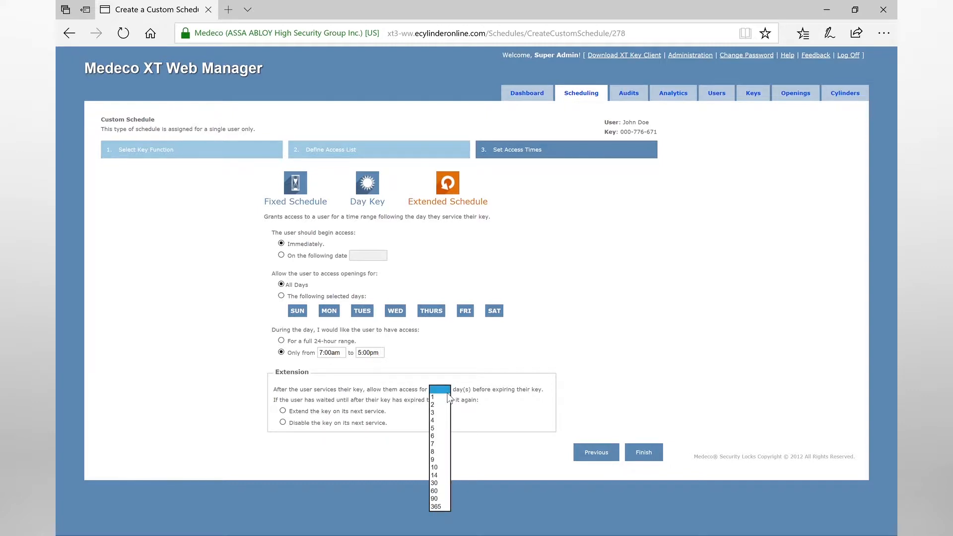
{"action": "left_click", "coordinate": [434, 445]}
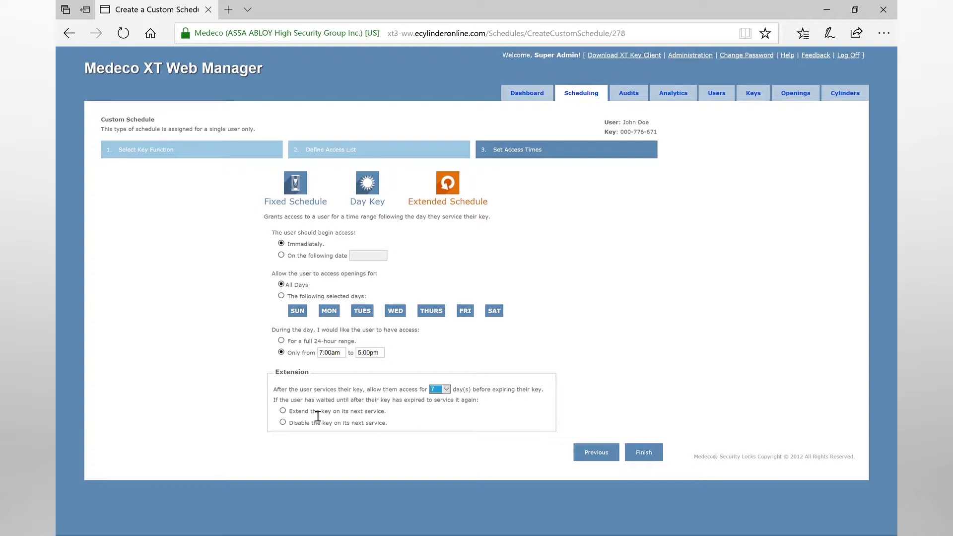
{"action": "left_click", "coordinate": [286, 414]}
{"action": "left_click", "coordinate": [283, 411]}
{"action": "left_click", "coordinate": [649, 452]}
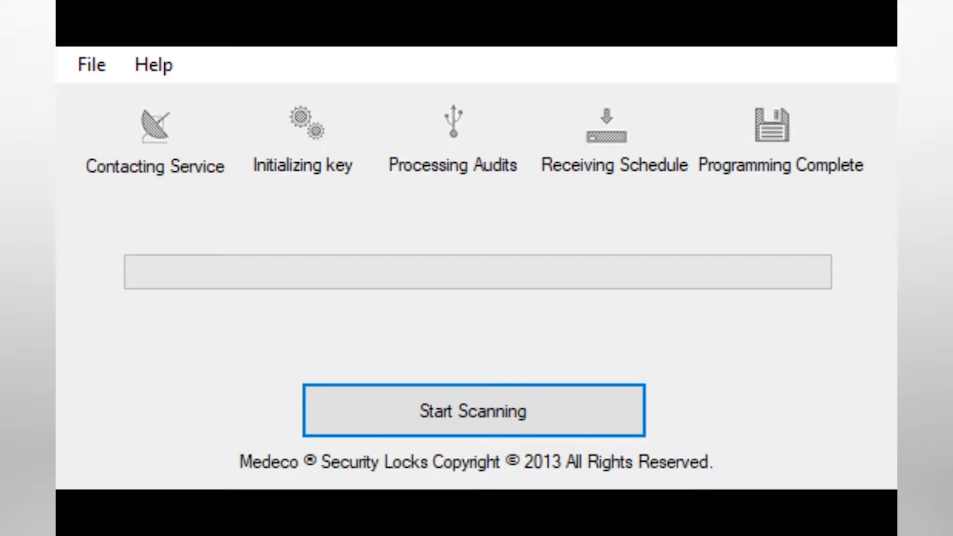
Step: Start scanning in XT Key Client to service the inserted key and update its firmware
{"action": "left_click", "coordinate": [459, 422]}
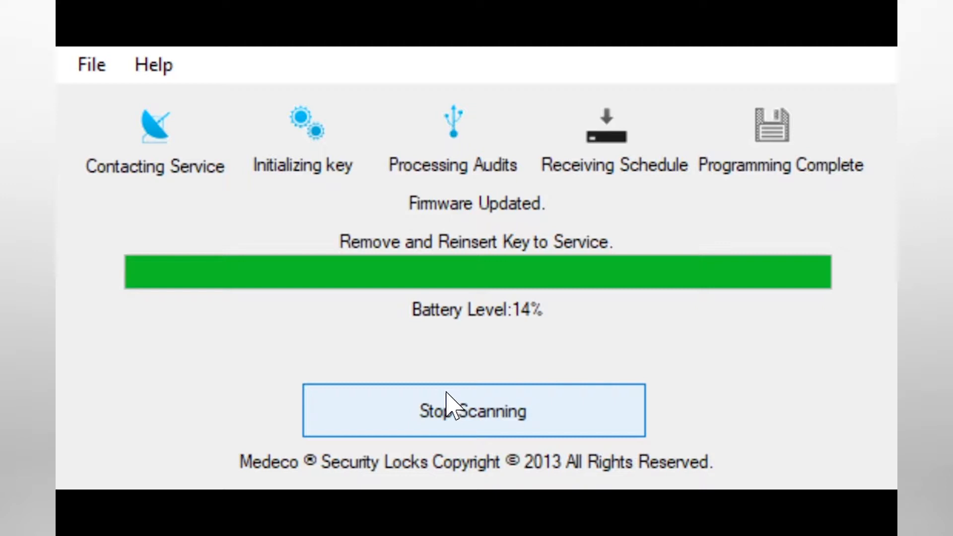
Step: Restart the key scan so the reinserted key gets its new schedule, then stop scanning
{"action": "left_click", "coordinate": [475, 430]}
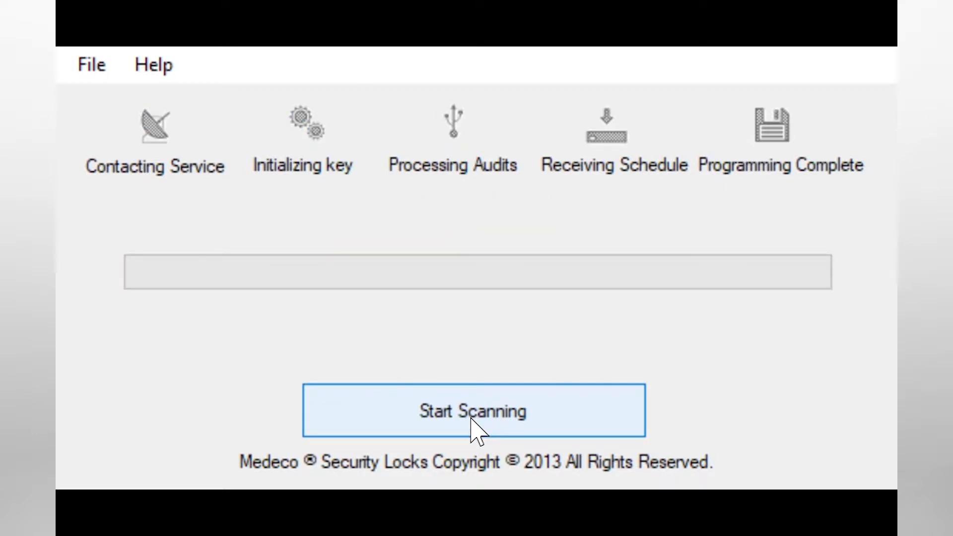
{"action": "left_click", "coordinate": [472, 418]}
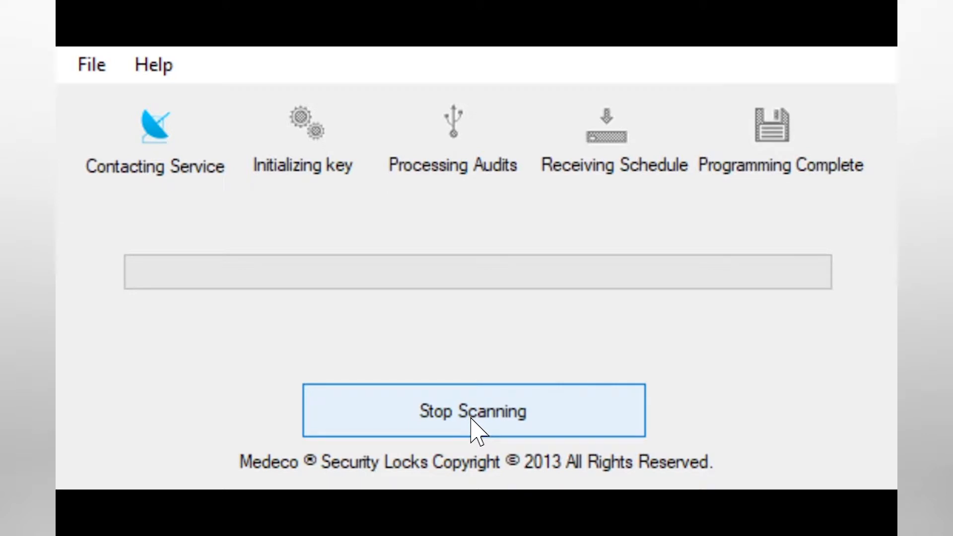
{"action": "left_click", "coordinate": [471, 420]}
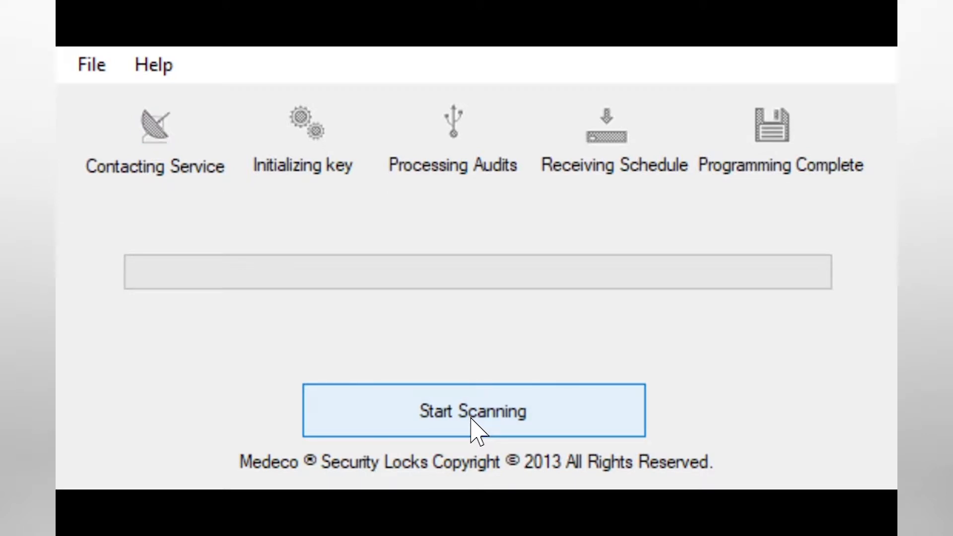
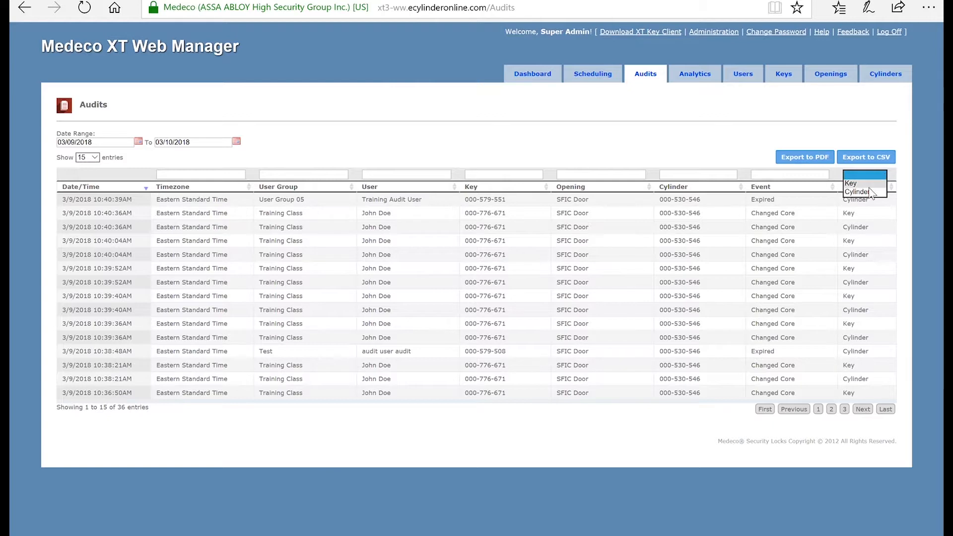
Step: Filter the audit list to show Cylinder events only
{"action": "left_click", "coordinate": [863, 192]}
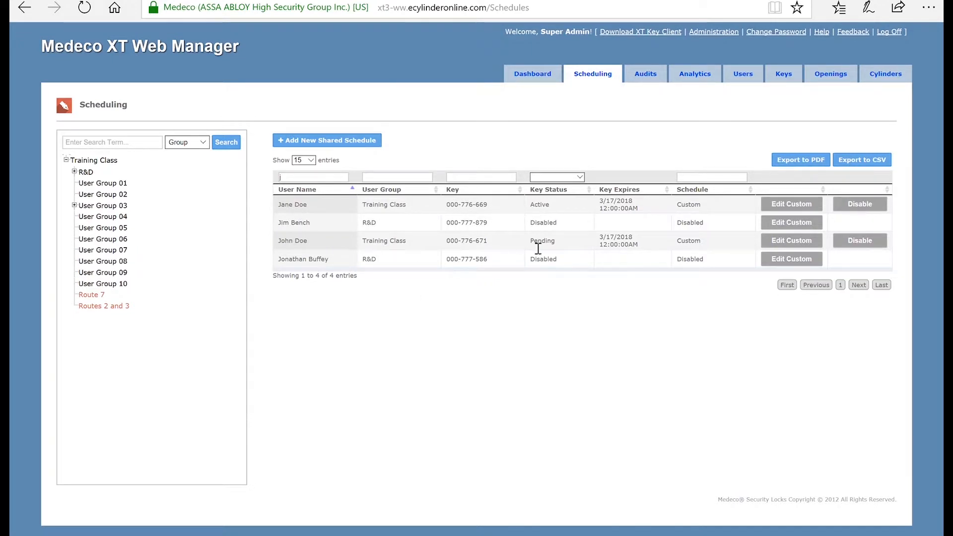
Step: Make key 000-776-671's custom schedule an Operator + Audit key with audit retrieval size 200
{"action": "left_click", "coordinate": [792, 242]}
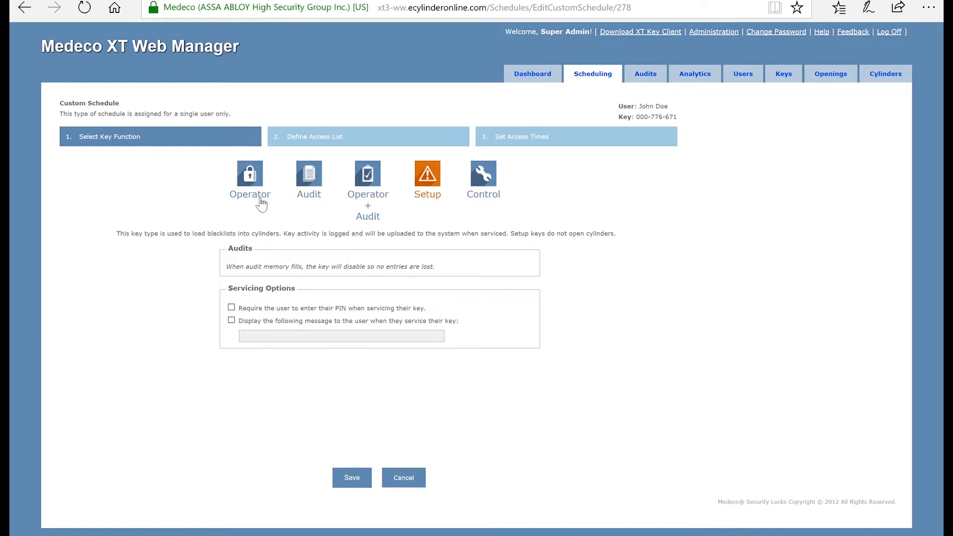
{"action": "left_click", "coordinate": [372, 186]}
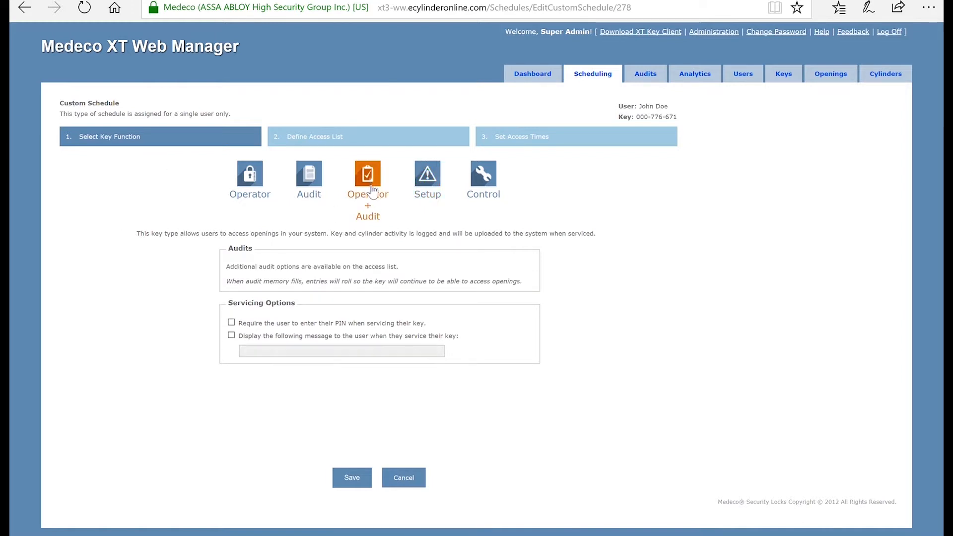
{"action": "left_click", "coordinate": [308, 143]}
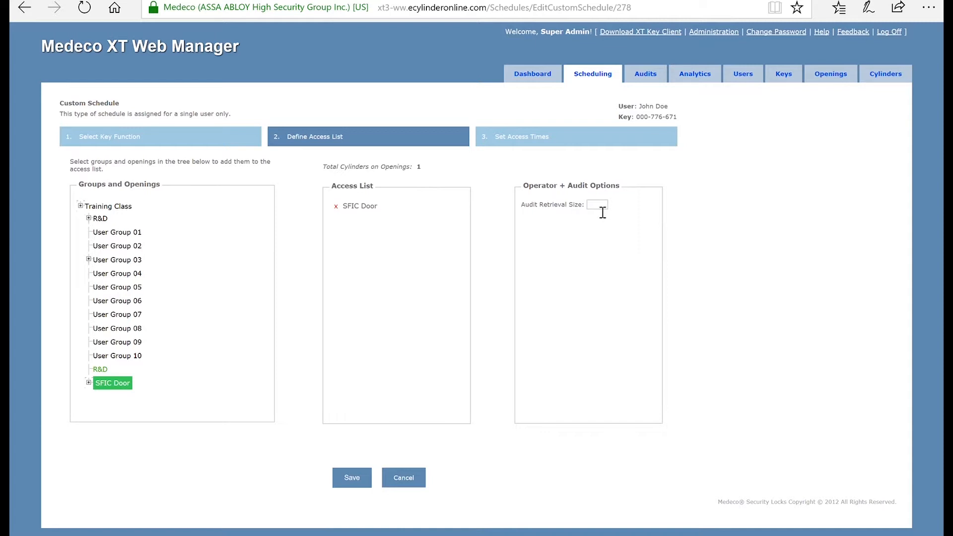
{"action": "type", "text": "200"}
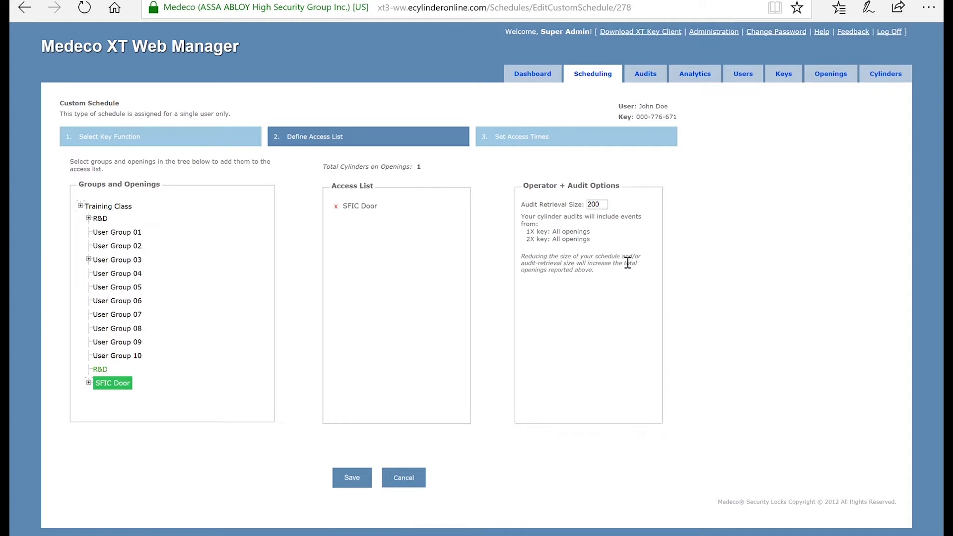
{"action": "left_click", "coordinate": [527, 136]}
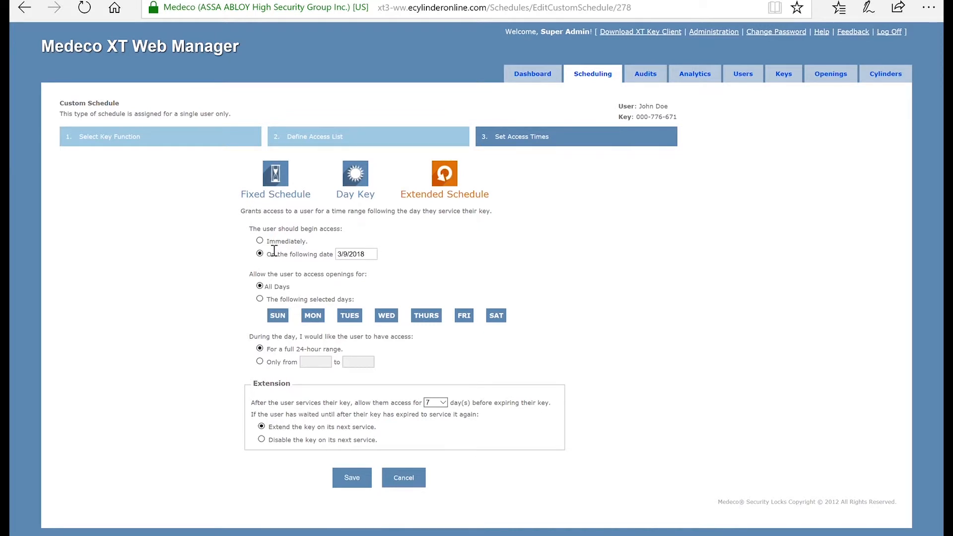
Step: Start access immediately and save key 000-776-671's Operator + Audit schedule
{"action": "left_click", "coordinate": [259, 242]}
{"action": "left_click", "coordinate": [357, 480]}
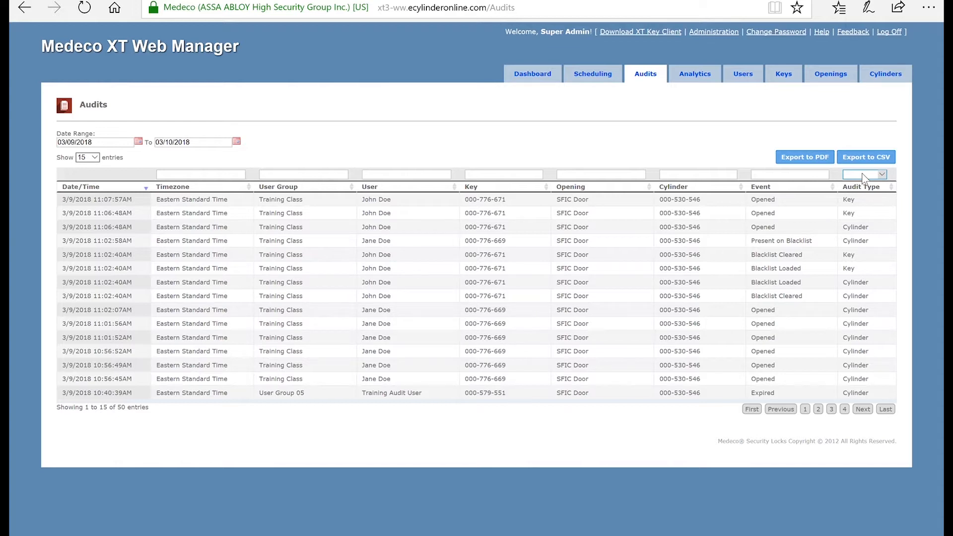
Step: Narrow the audit list to Cylinder audit events
{"action": "left_click", "coordinate": [880, 178]}
{"action": "left_click", "coordinate": [857, 191]}
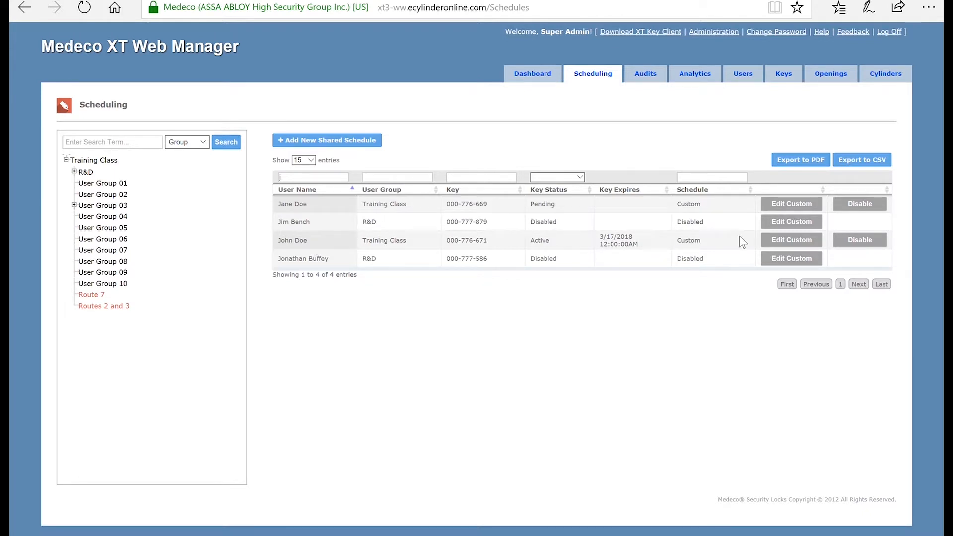
Step: Switch key 000-776-671's custom schedule to the Setup key type
{"action": "left_click", "coordinate": [785, 243]}
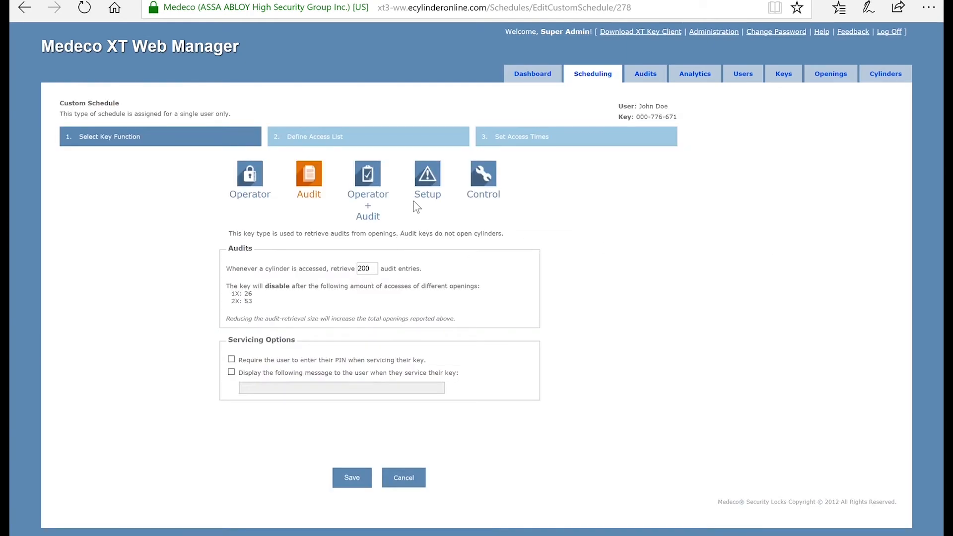
{"action": "left_click", "coordinate": [437, 178]}
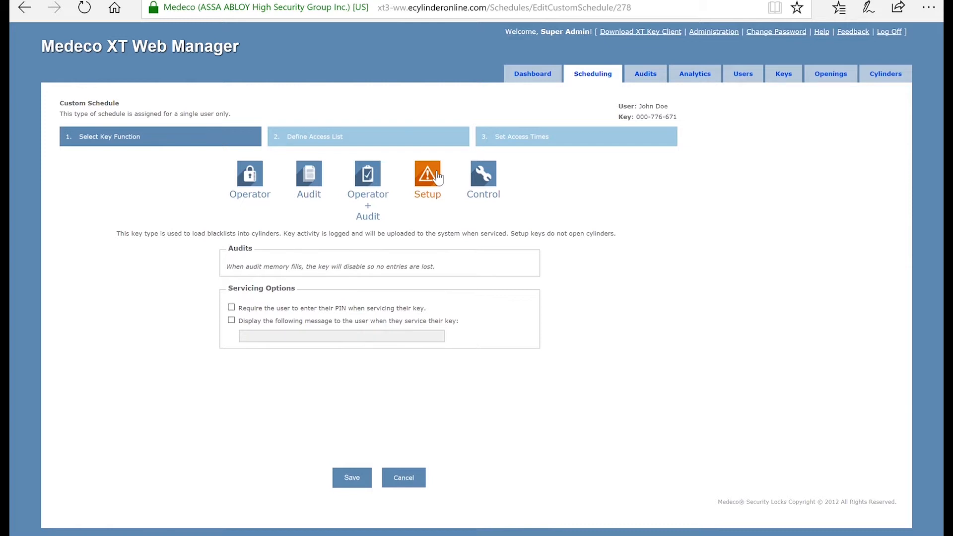
{"action": "left_click", "coordinate": [324, 147]}
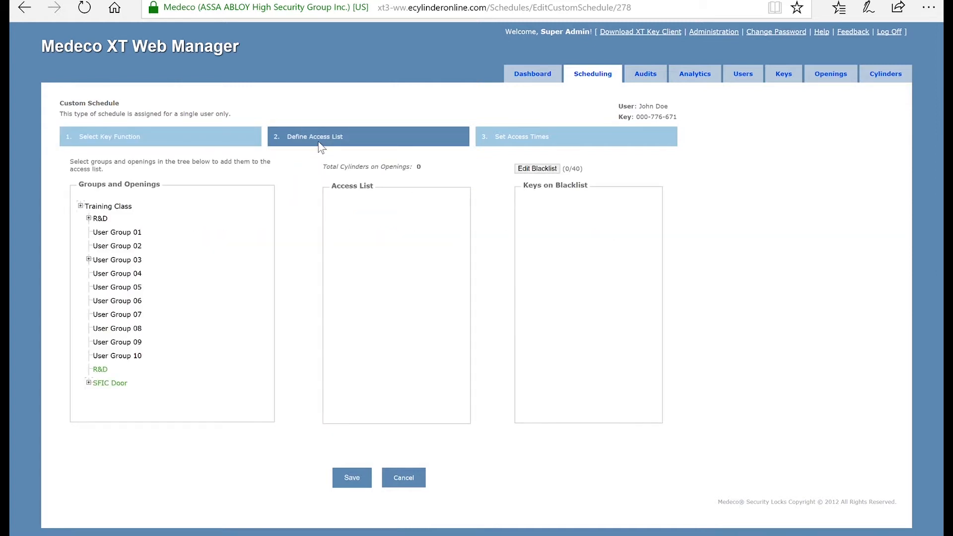
Step: Add SFIC Door to the Setup key's access list and bring up its blacklist
{"action": "left_click", "coordinate": [110, 385]}
{"action": "left_click", "coordinate": [537, 167]}
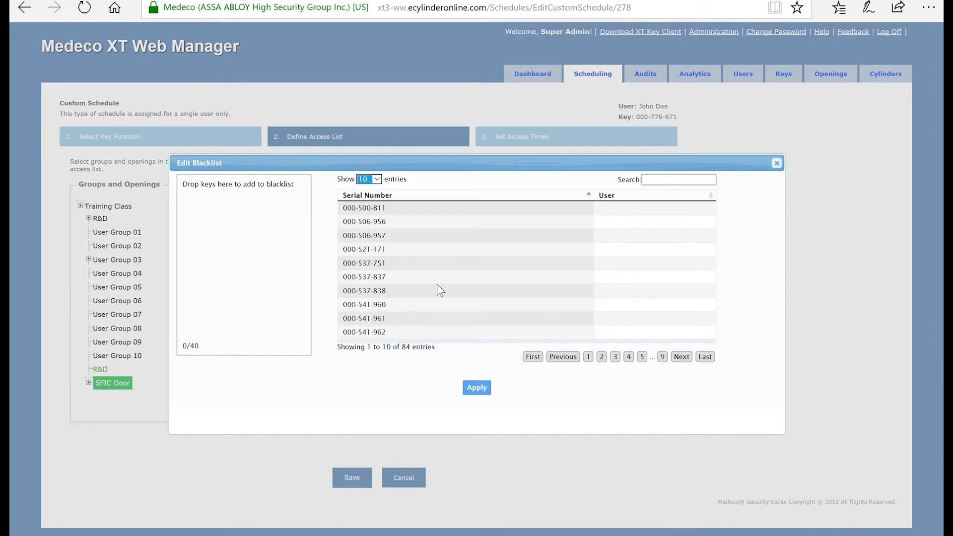
Step: Search for 776-669 and apply key 000-776-669 to the schedule's blacklist
{"action": "left_click", "coordinate": [677, 181]}
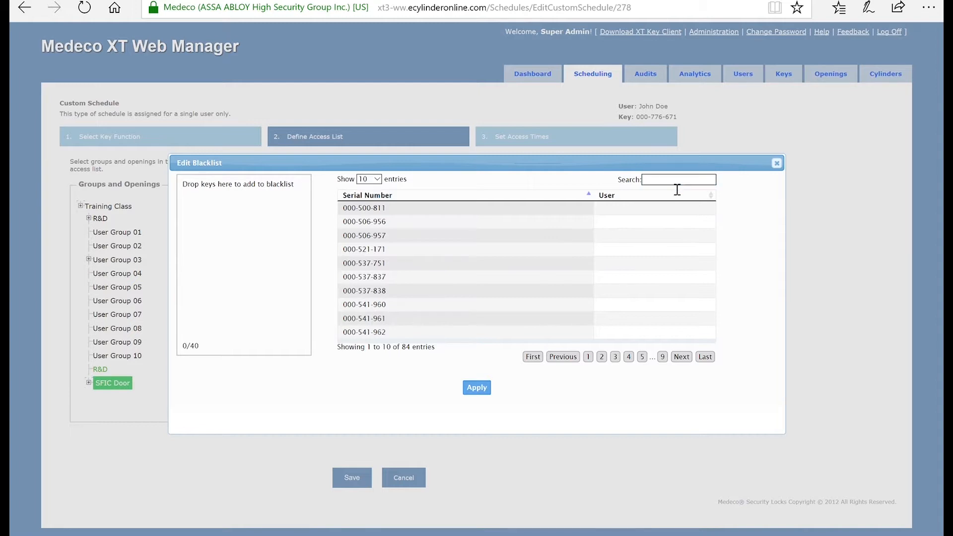
{"action": "type", "text": "7"}
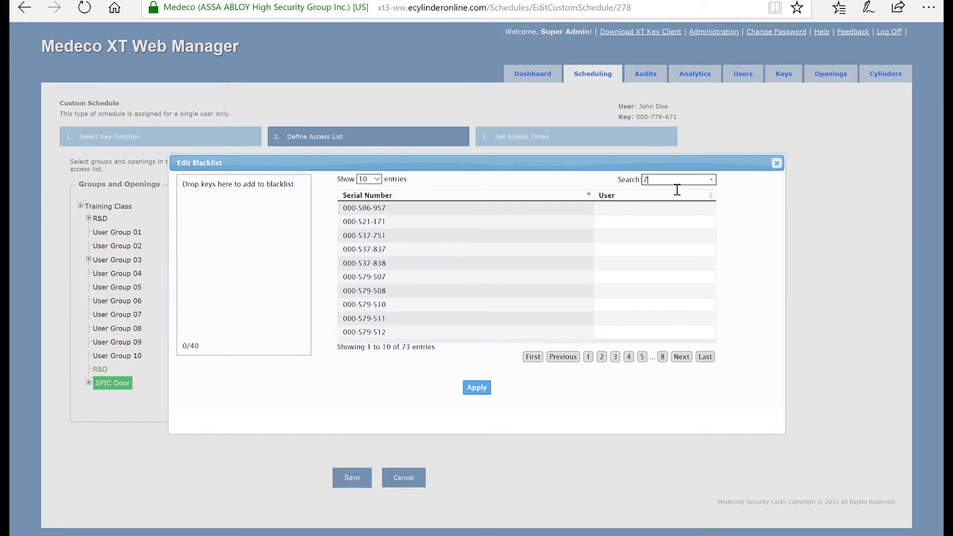
{"action": "type", "text": "76-66"}
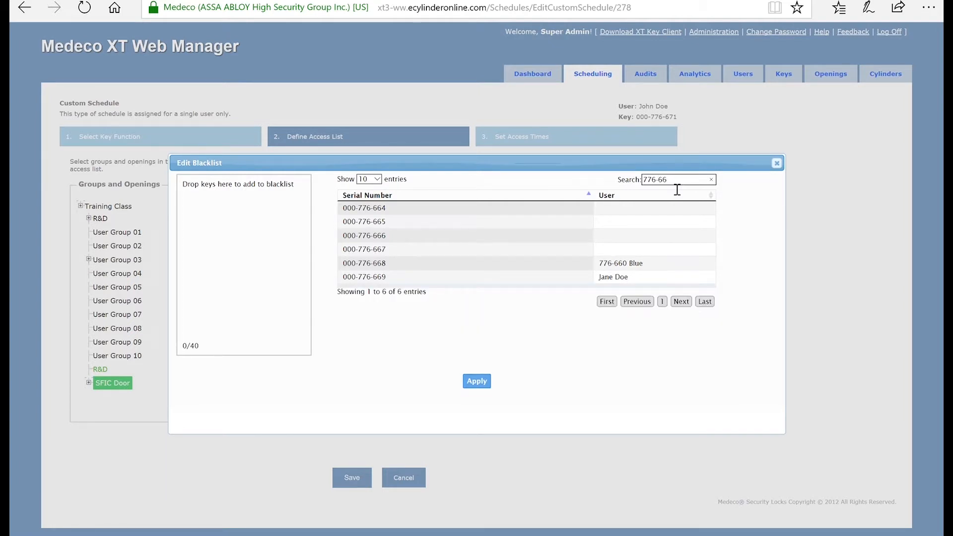
{"action": "type", "text": "9"}
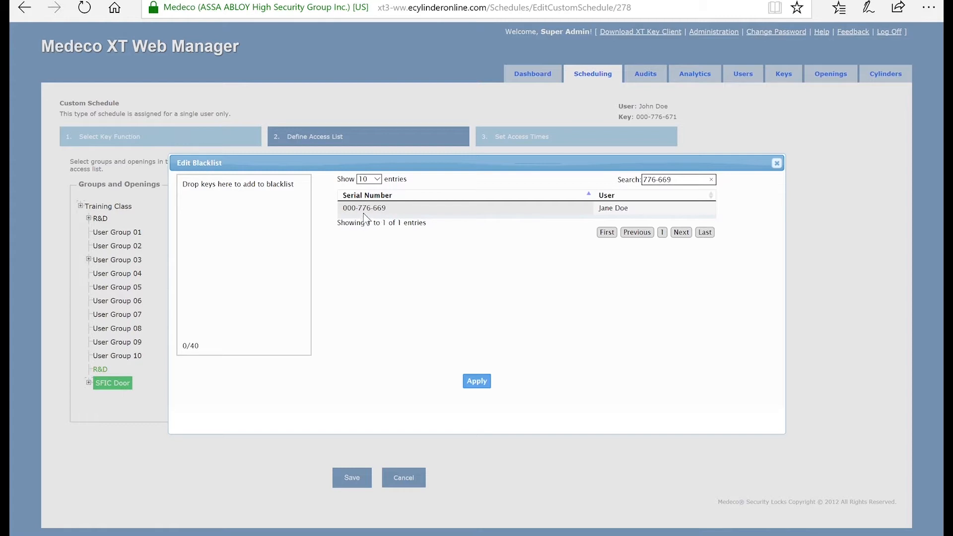
{"action": "left_click_drag", "start_coordinate": [370, 215], "coordinate": [243, 223]}
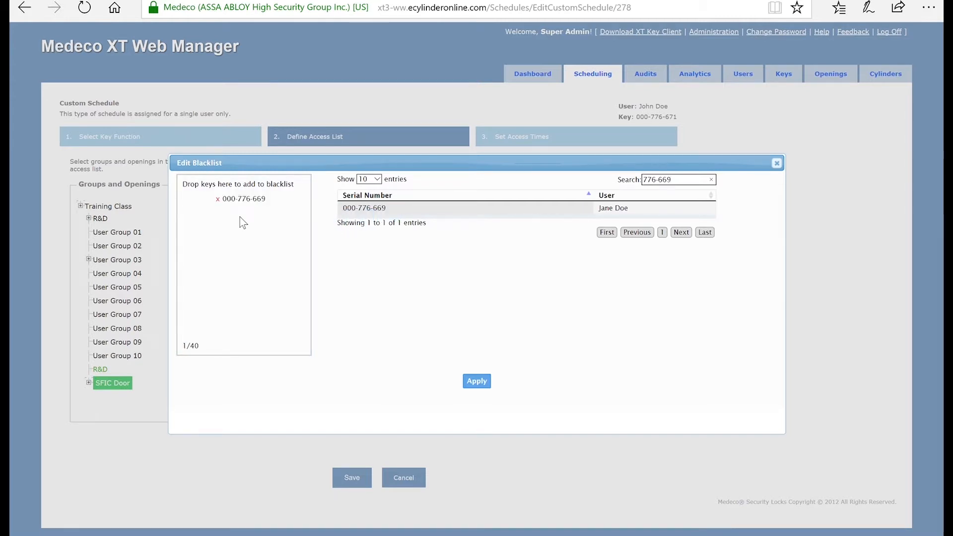
{"action": "left_click", "coordinate": [478, 382]}
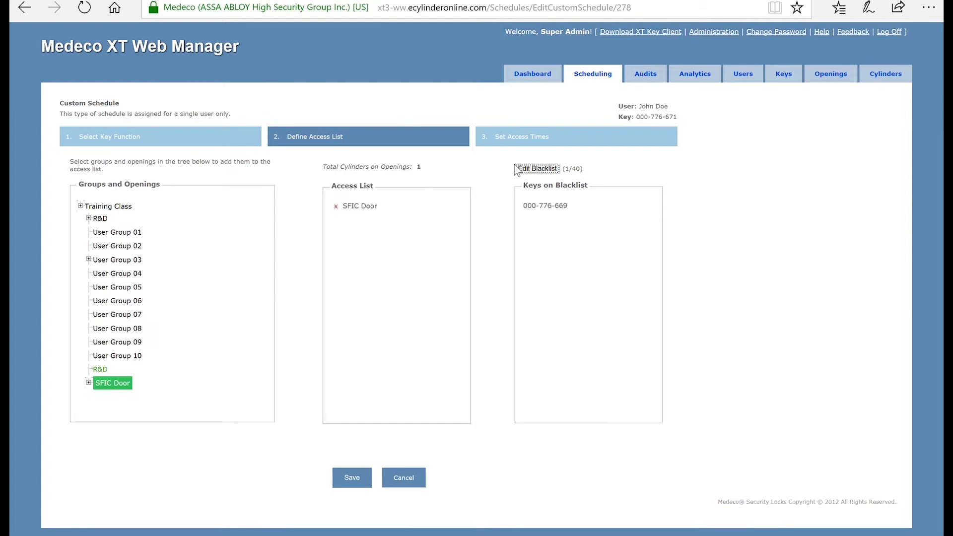
Step: Set the Setup key's access to begin immediately and save the schedule
{"action": "left_click", "coordinate": [514, 144]}
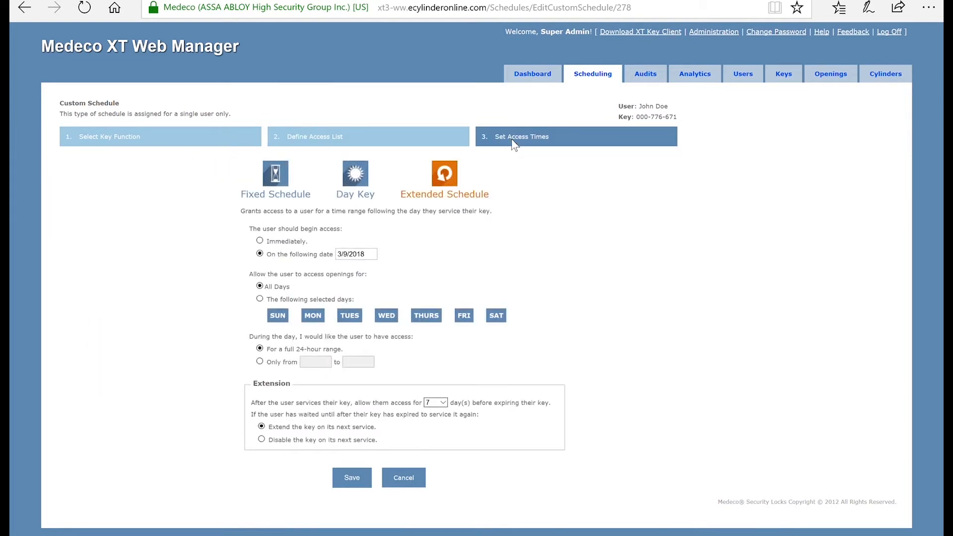
{"action": "left_click", "coordinate": [259, 242]}
{"action": "left_click", "coordinate": [363, 481]}
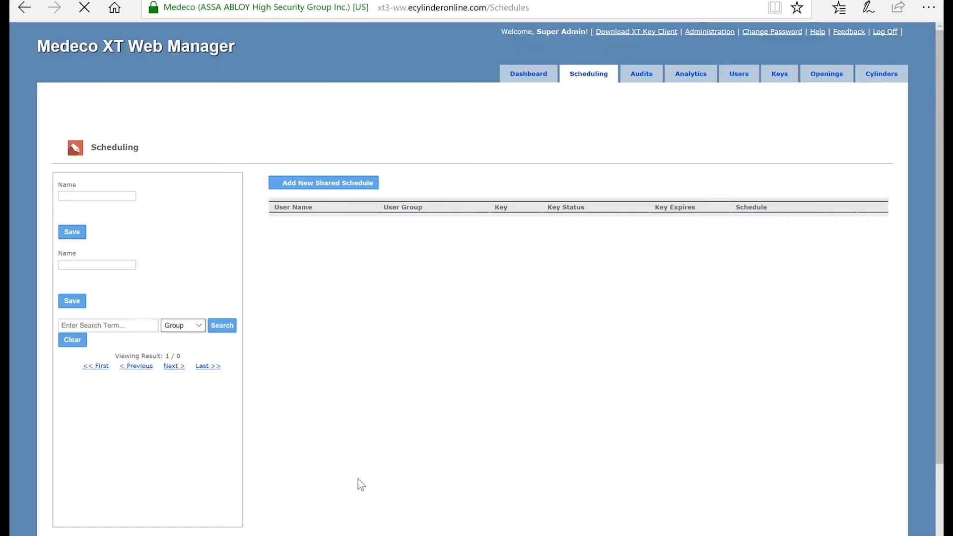